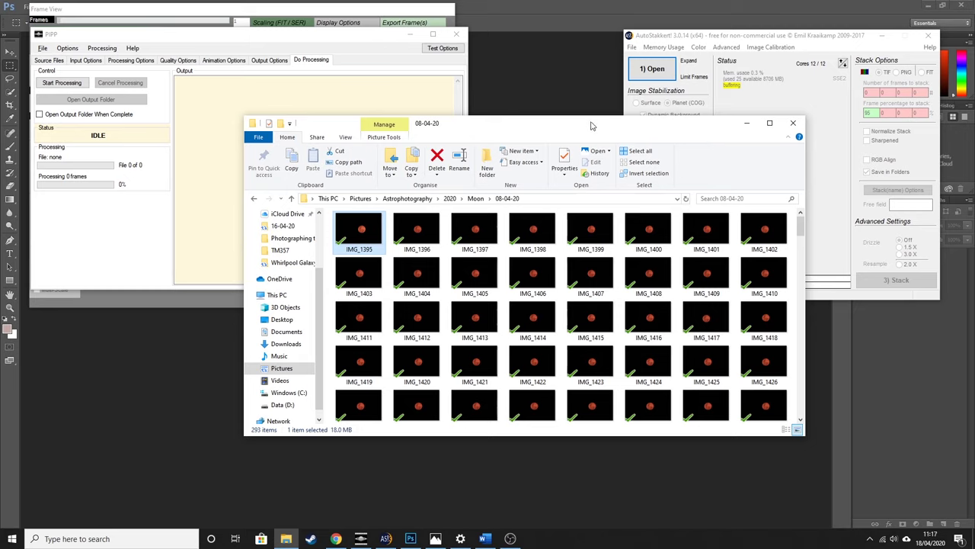
# View the raw moon frame IMG_1395 and compare it with the finished image 8th April Full Moon 2 from the Moon folder
pyautogui.moveTo(592, 126); pyautogui.dragTo(571, 106)
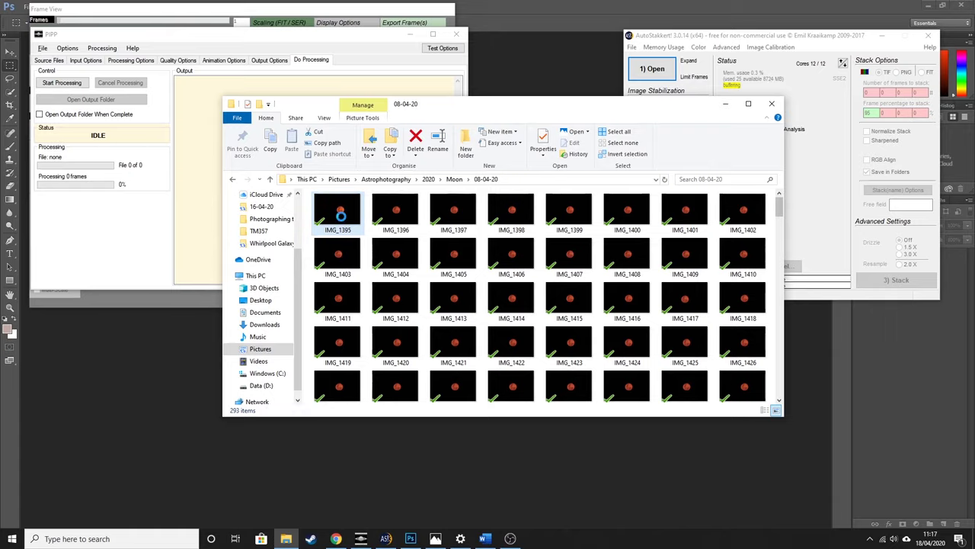
pyautogui.click(437, 539)
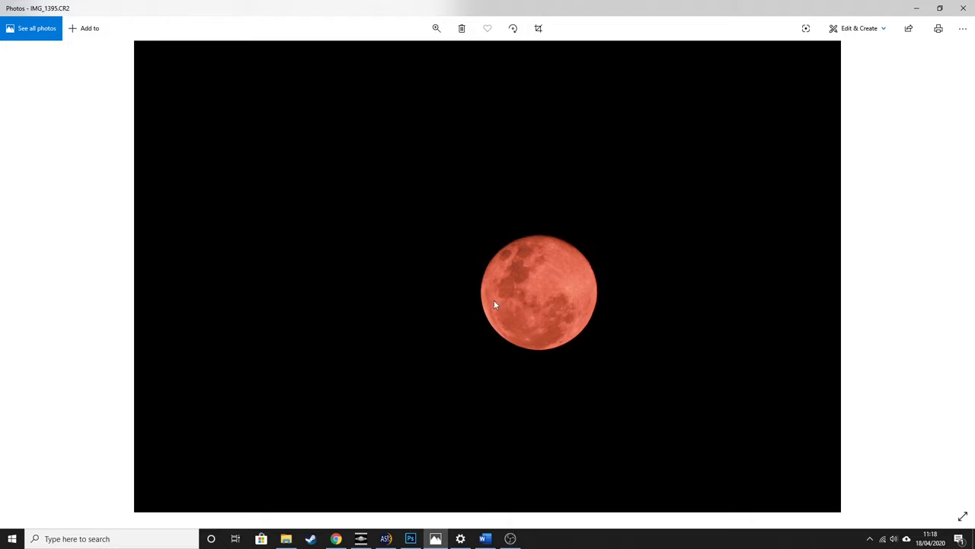
pyautogui.click(286, 539)
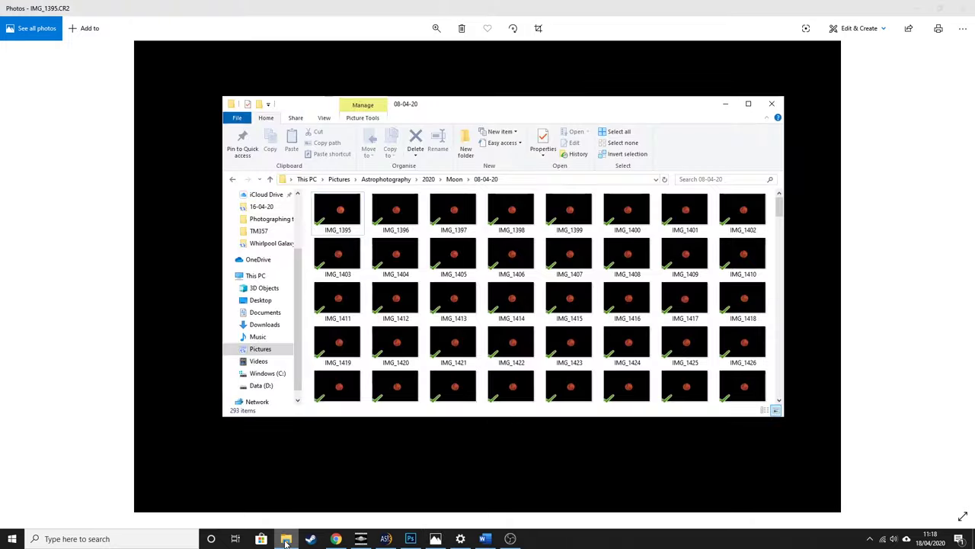
pyautogui.click(454, 180)
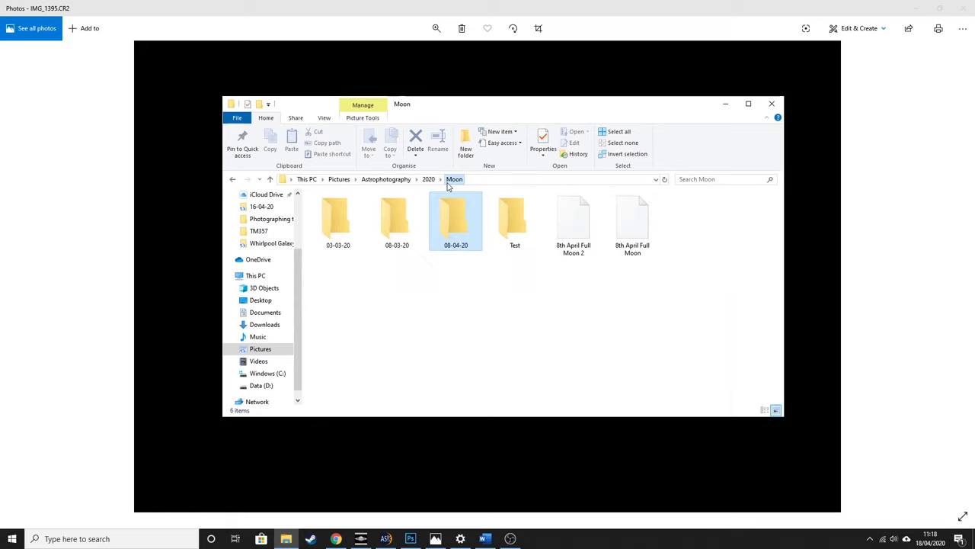
pyautogui.doubleClick(576, 222)
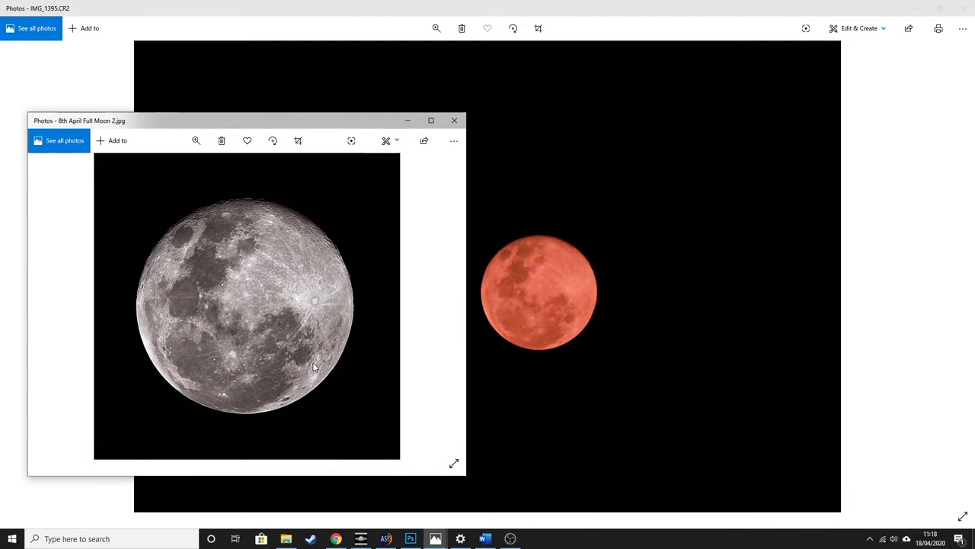
pyautogui.click(637, 317)
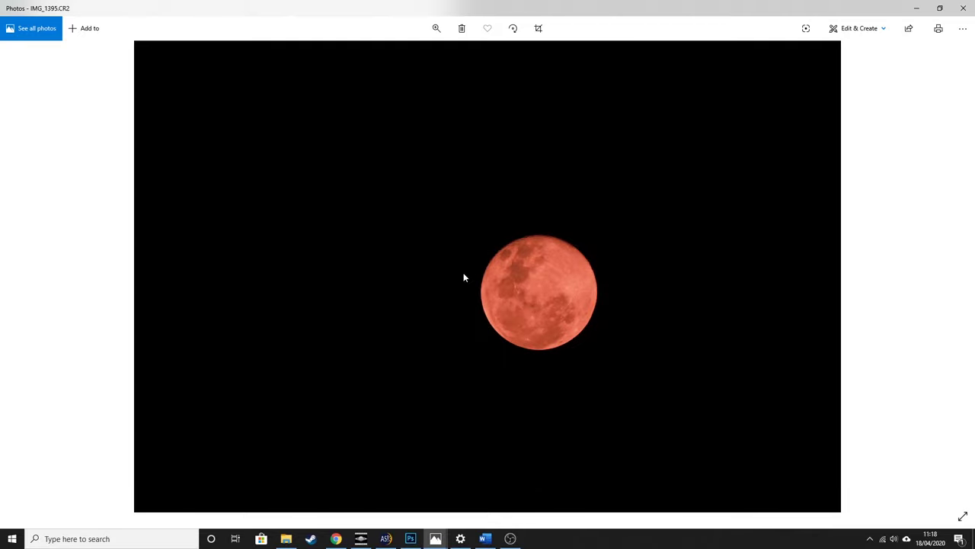
pyautogui.click(926, 13)
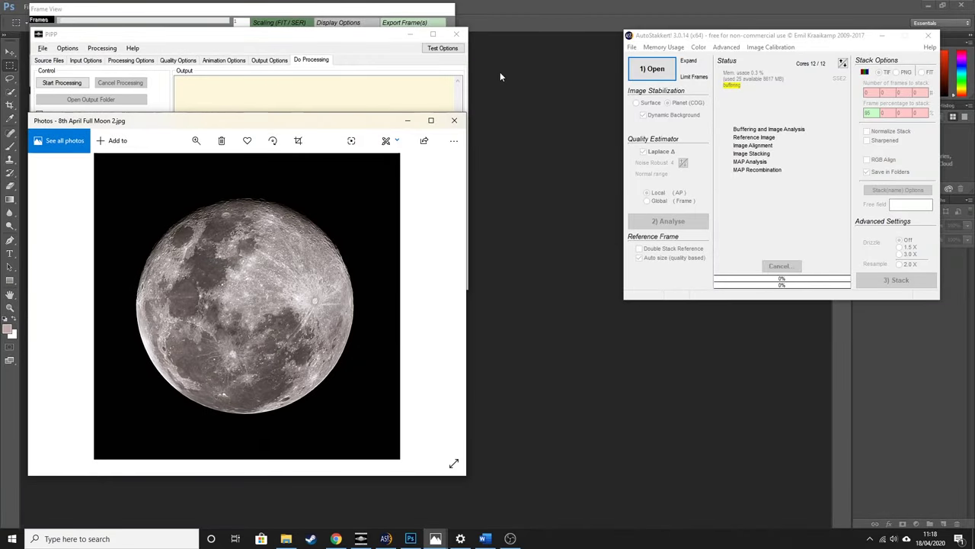
# Clear the finished moon picture off the desktop and place the PIPP window in the middle of the screen
pyautogui.click(410, 38)
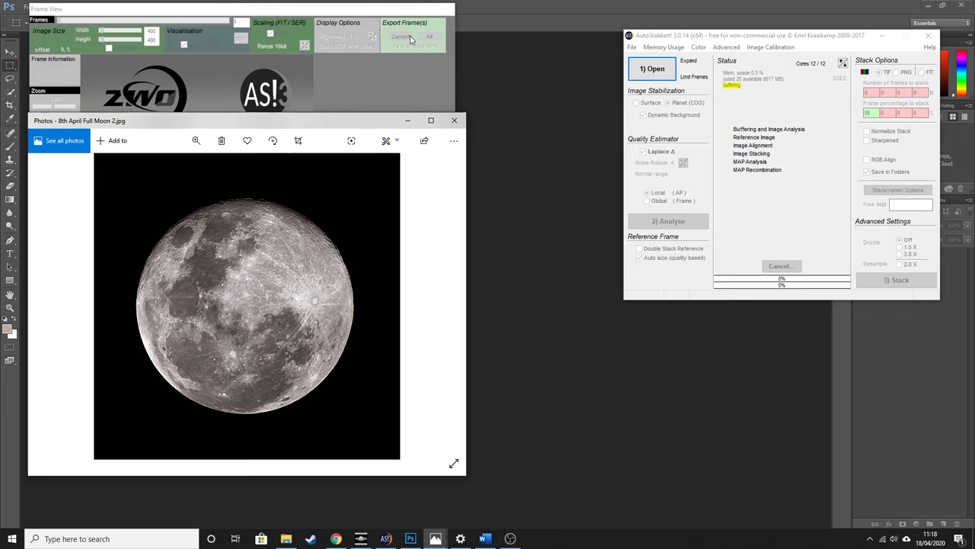
pyautogui.click(408, 122)
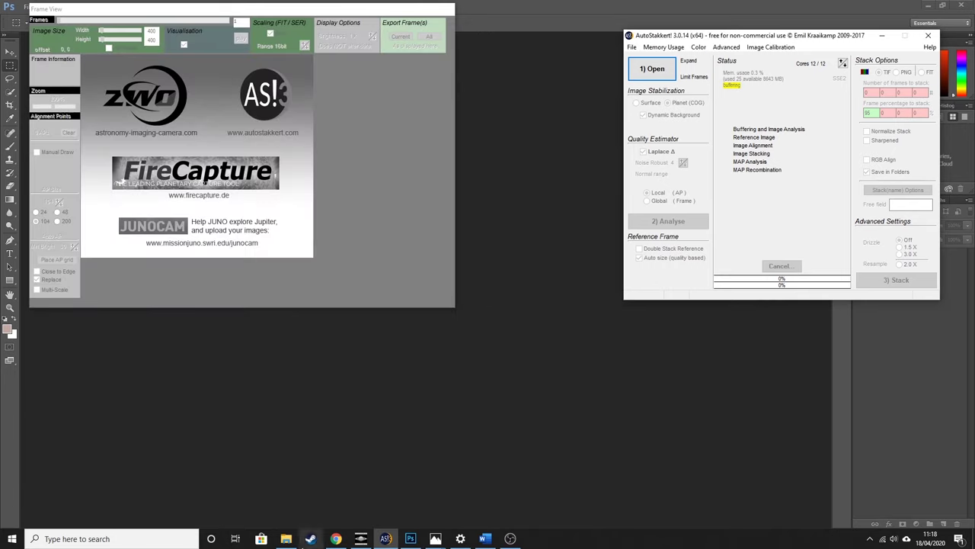
pyautogui.click(361, 538)
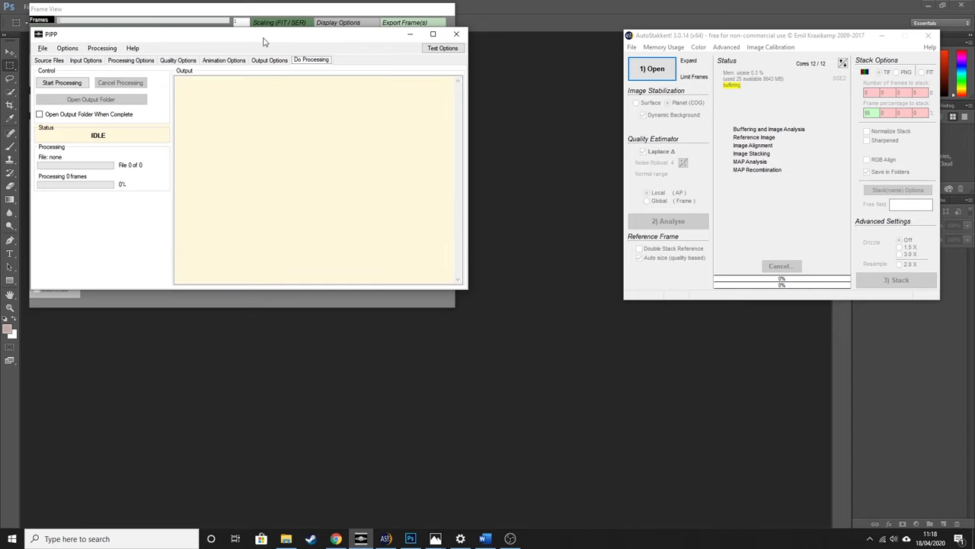
pyautogui.moveTo(266, 39); pyautogui.dragTo(545, 171)
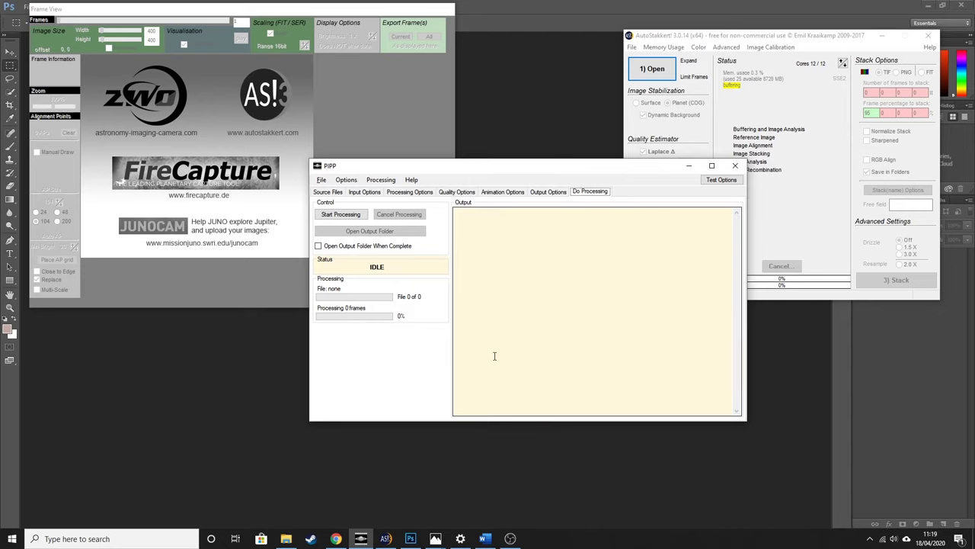
# Load all raw moon images from the 08-04-20 folder into PIPP as source image files, accepting Join Mode
pyautogui.click(285, 539)
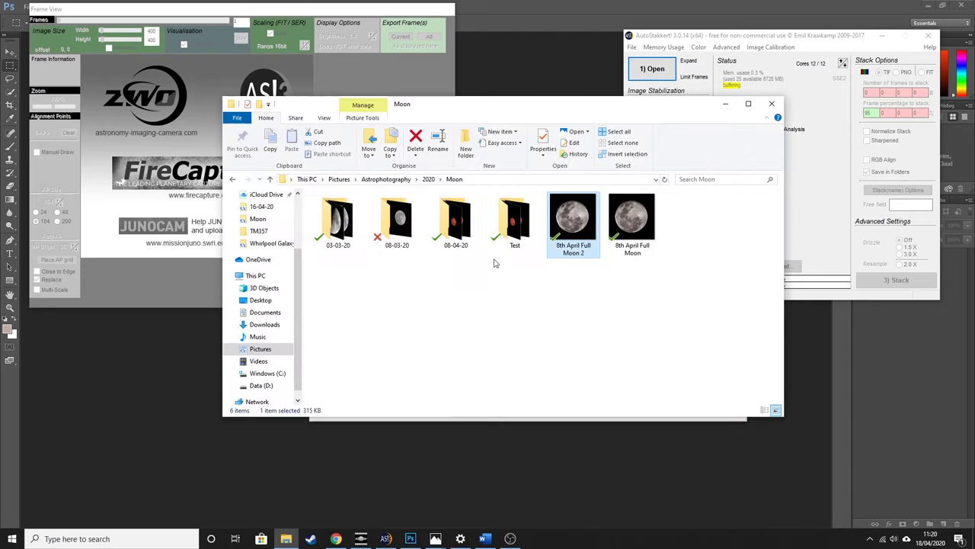
pyautogui.doubleClick(462, 238)
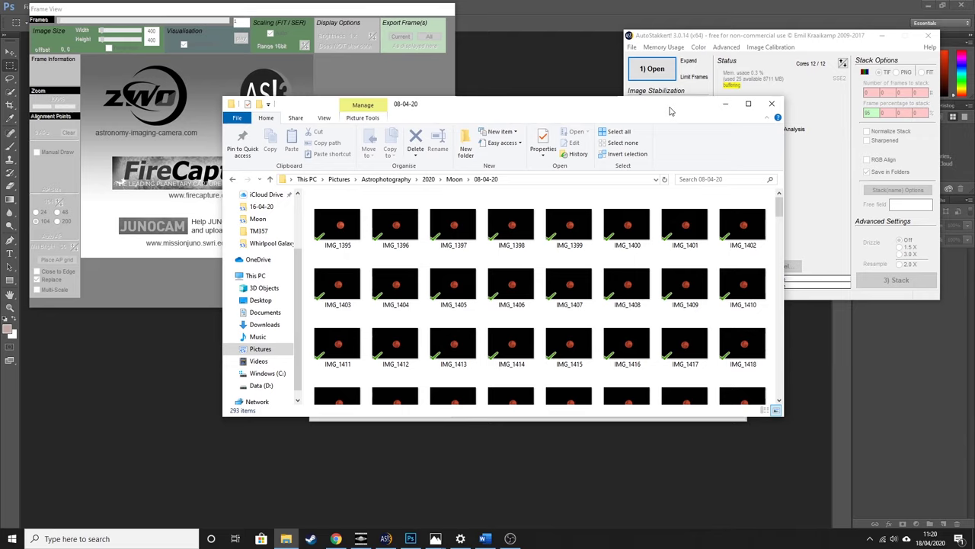
pyautogui.click(725, 107)
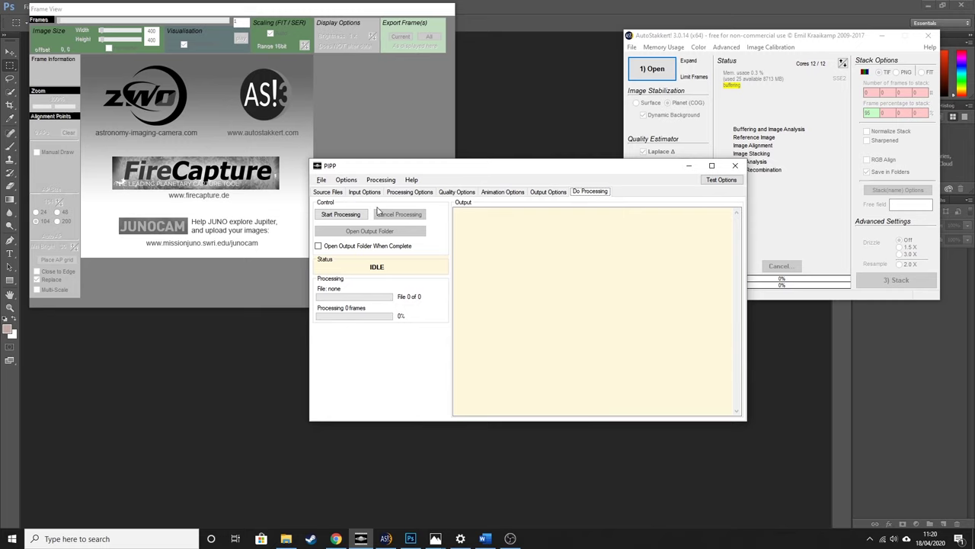
pyautogui.click(326, 191)
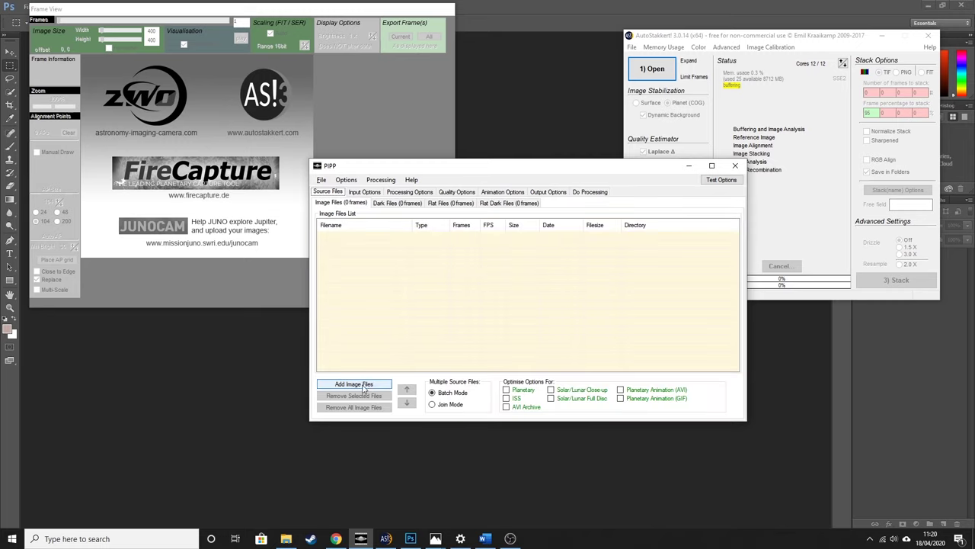
pyautogui.click(286, 538)
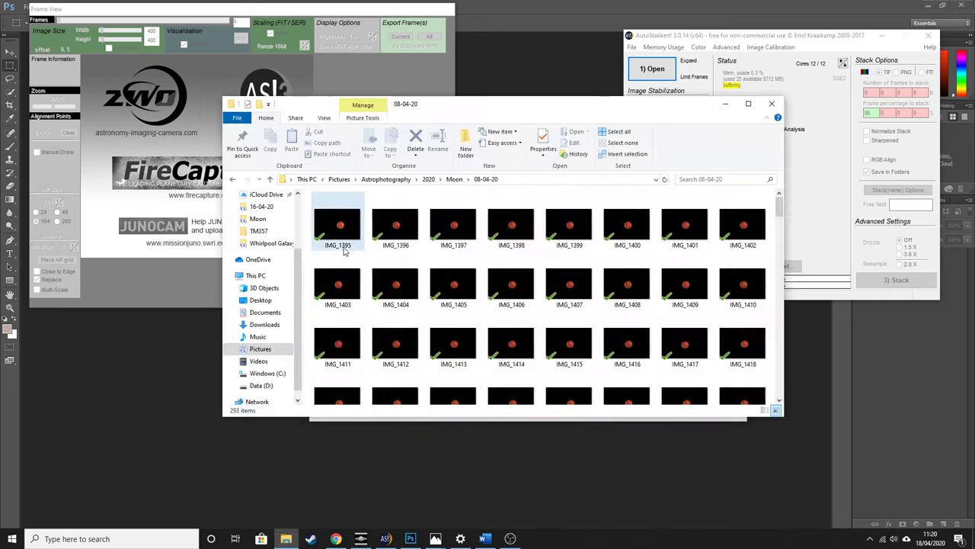
pyautogui.hotkey('ctrl', 'a')
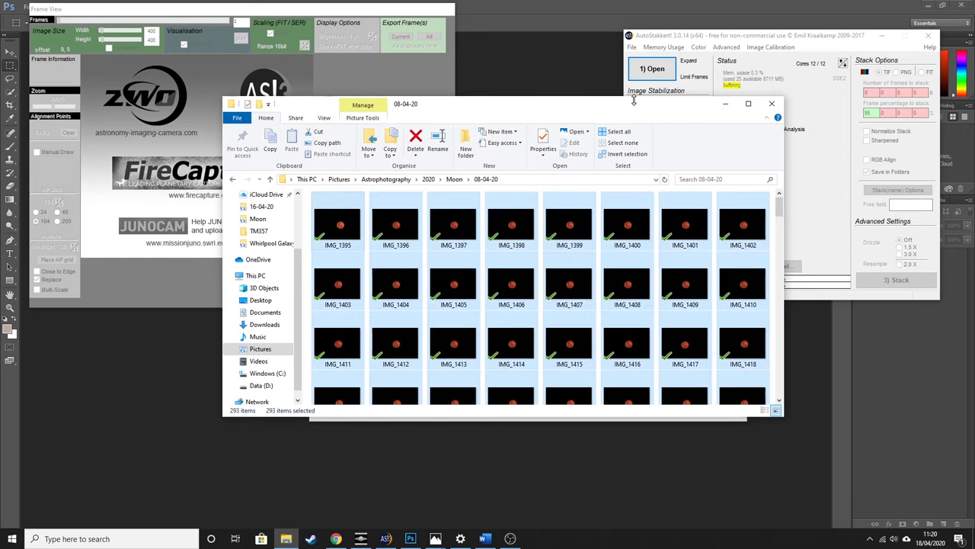
pyautogui.moveTo(633, 100); pyautogui.dragTo(532, 242)
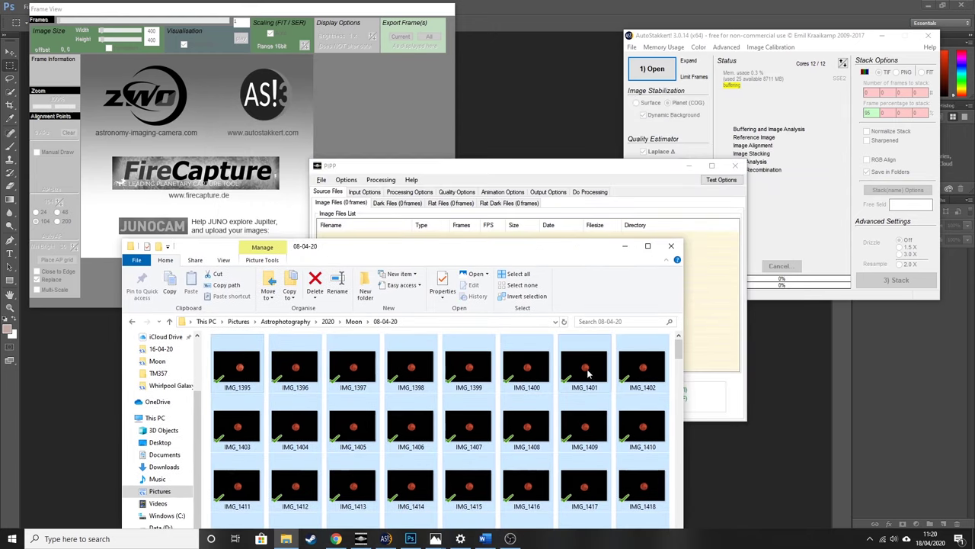
pyautogui.moveTo(689, 315); pyautogui.dragTo(709, 304)
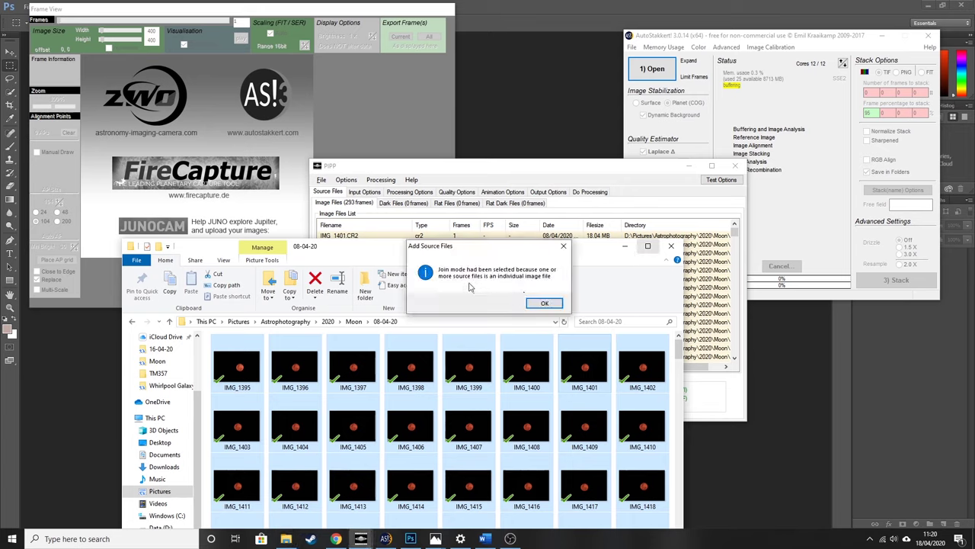
pyautogui.click(544, 304)
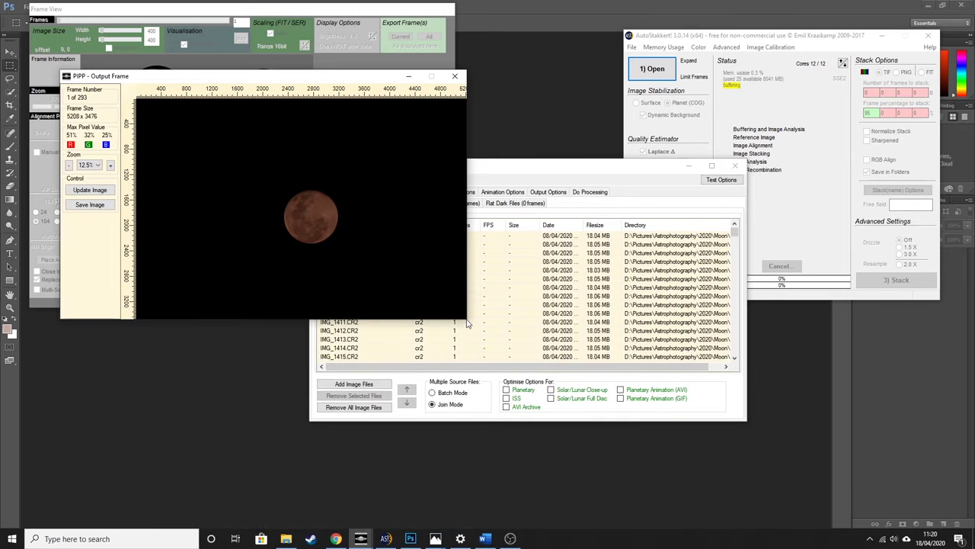
# Optimise the PIPP options for Solar/Lunar Full Disc and disable the colour to monochrome conversion
pyautogui.click(594, 169)
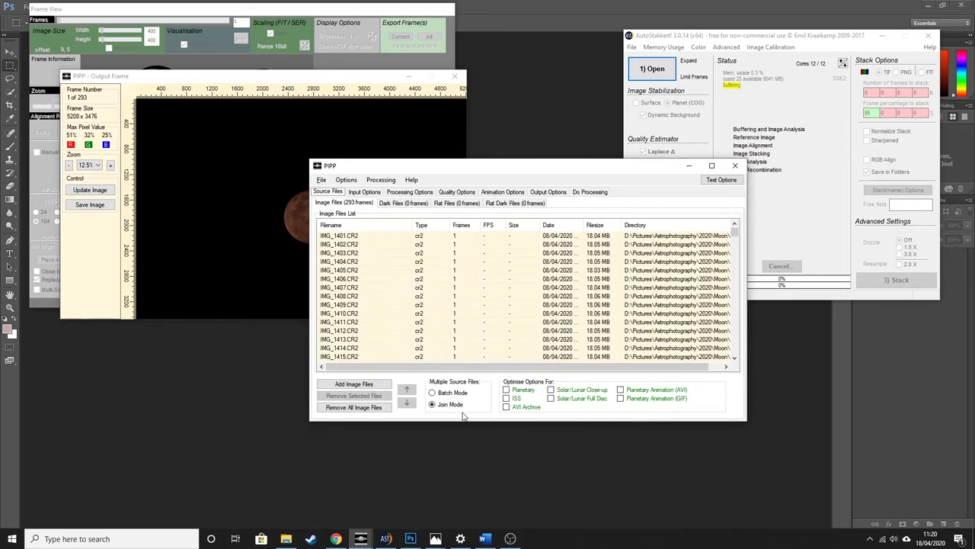
pyautogui.click(551, 399)
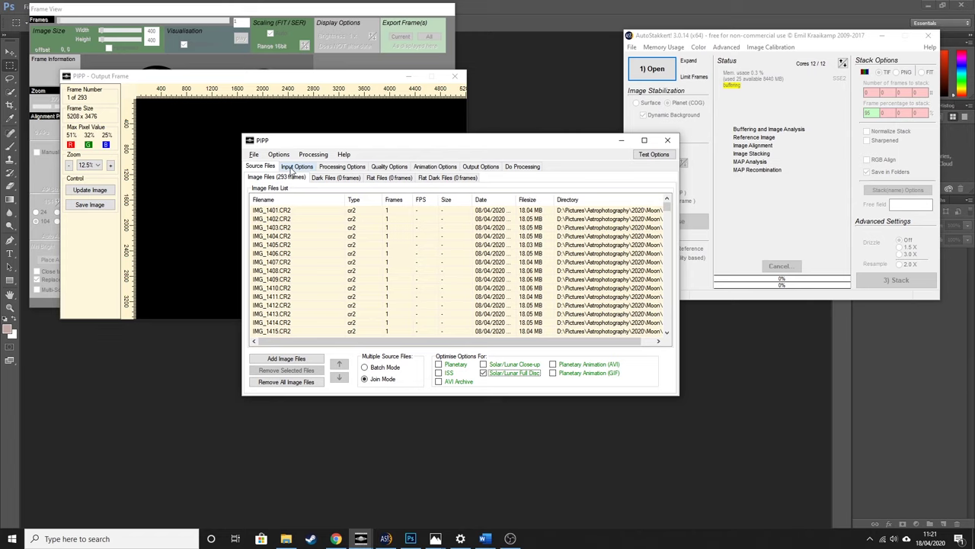
pyautogui.click(341, 167)
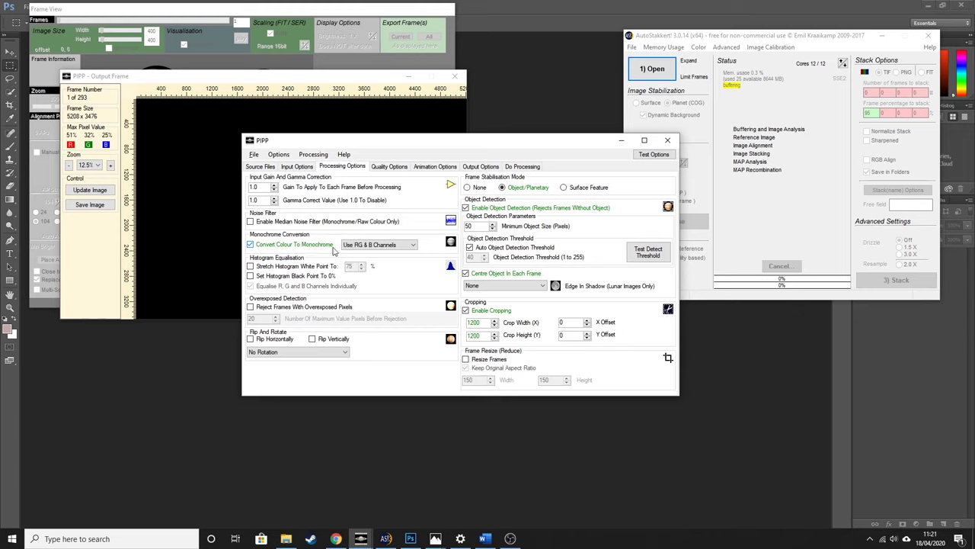
pyautogui.click(258, 248)
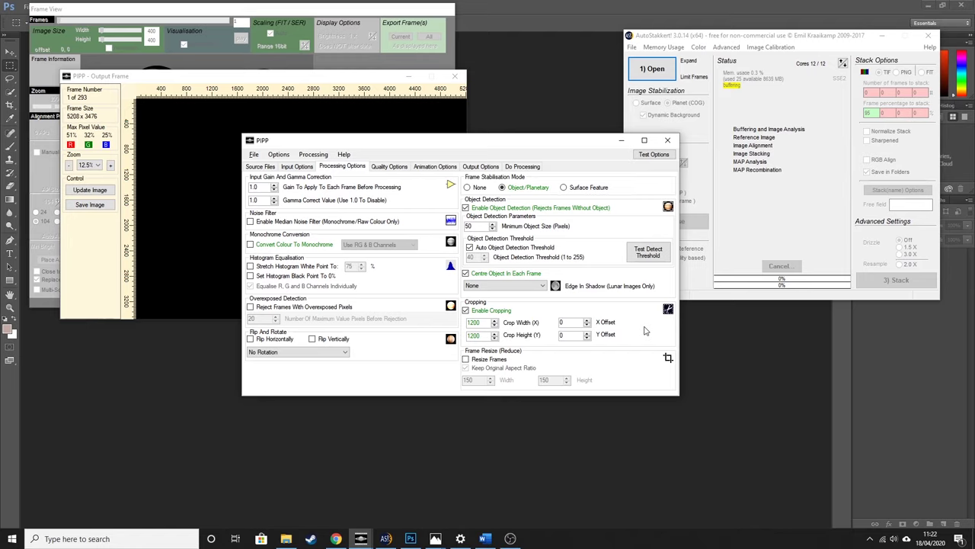
# Try limiting the output to the best 250 frames, restore the count to 1200 and turn the quality limit off
pyautogui.click(398, 167)
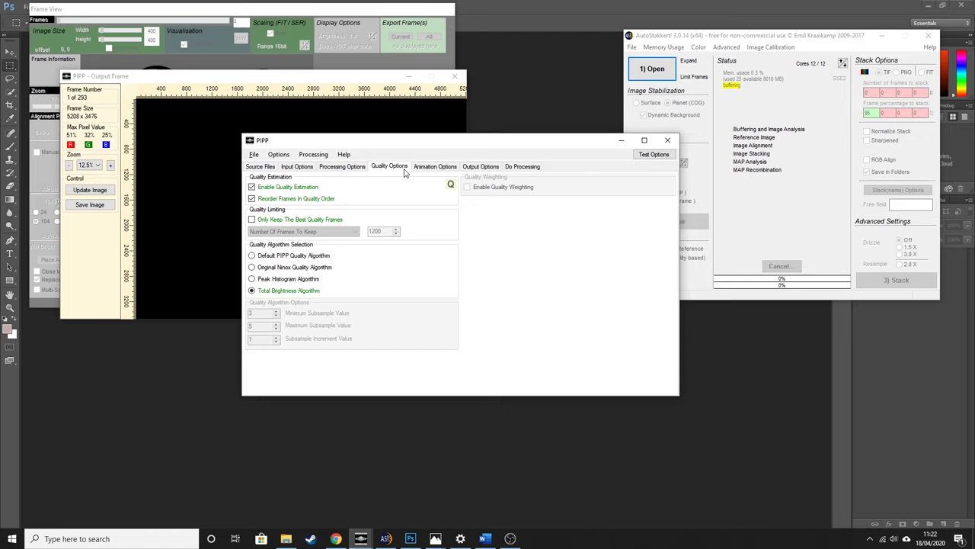
pyautogui.click(269, 221)
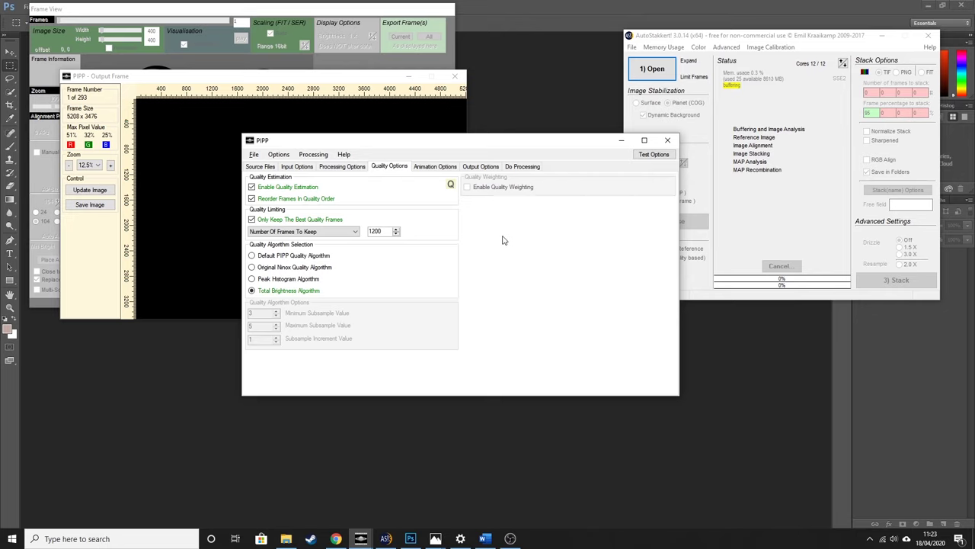
pyautogui.doubleClick(386, 230)
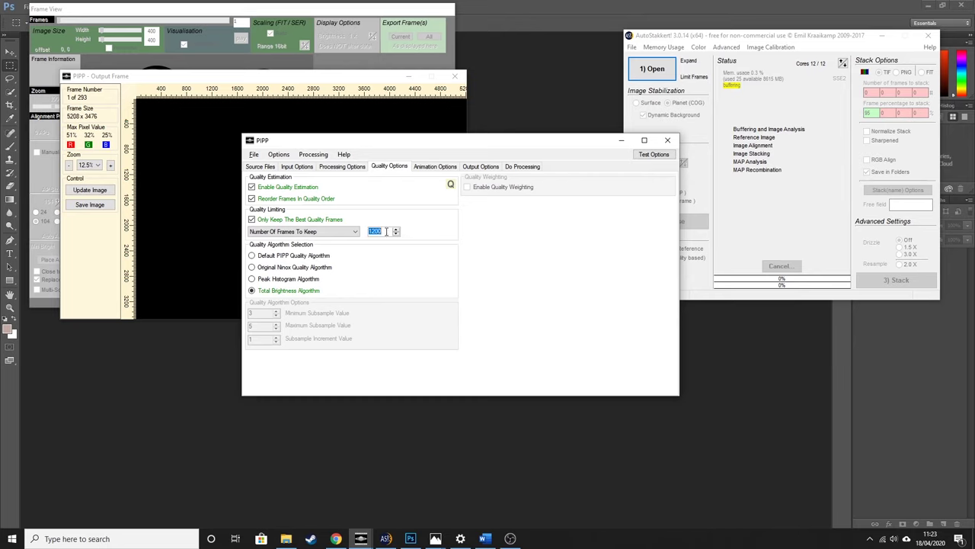
pyautogui.write('250')
pyautogui.press('BackSpace')
pyautogui.press('BackSpace')
pyautogui.press('BackSpace')
pyautogui.write('1200')
pyautogui.click(342, 221)
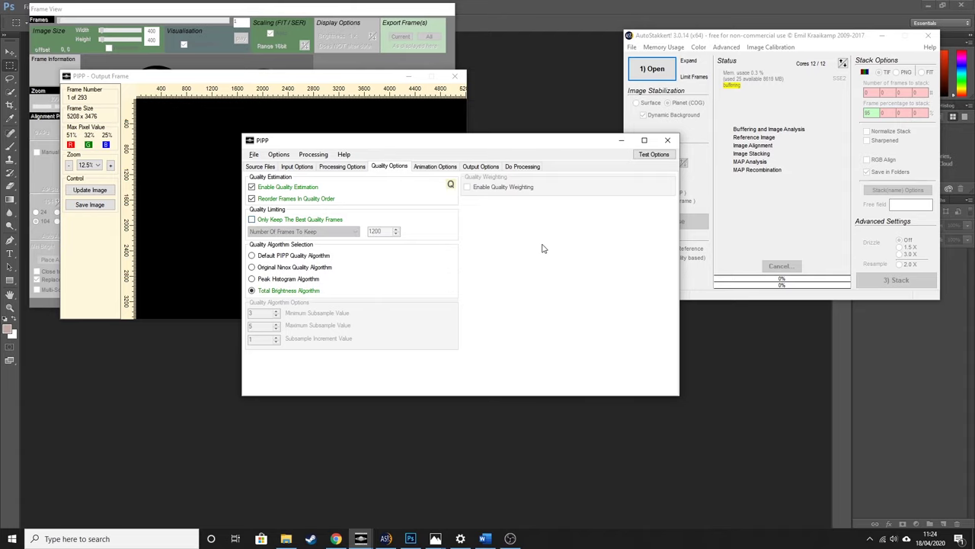
# Check the output options, process the loaded moon frames and open the resulting output folder
pyautogui.click(480, 167)
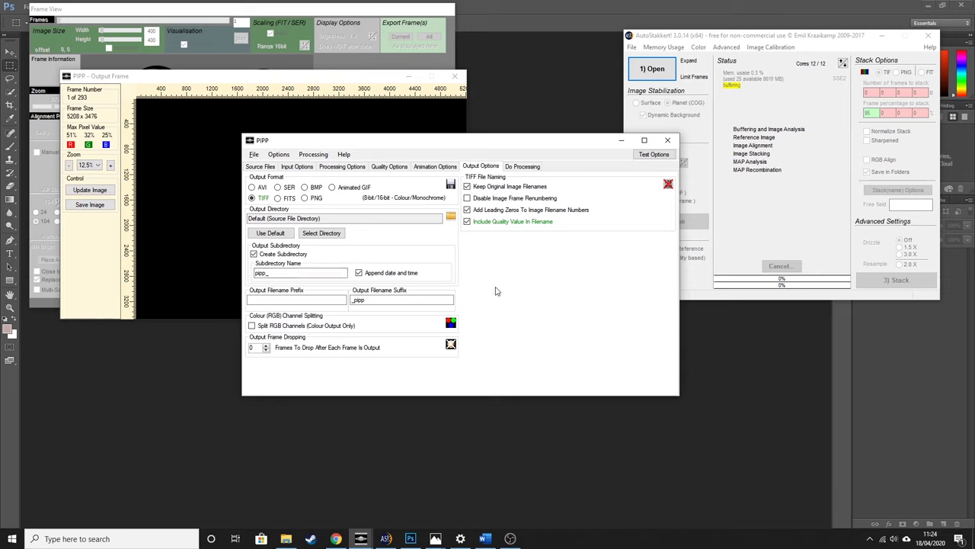
pyautogui.click(532, 171)
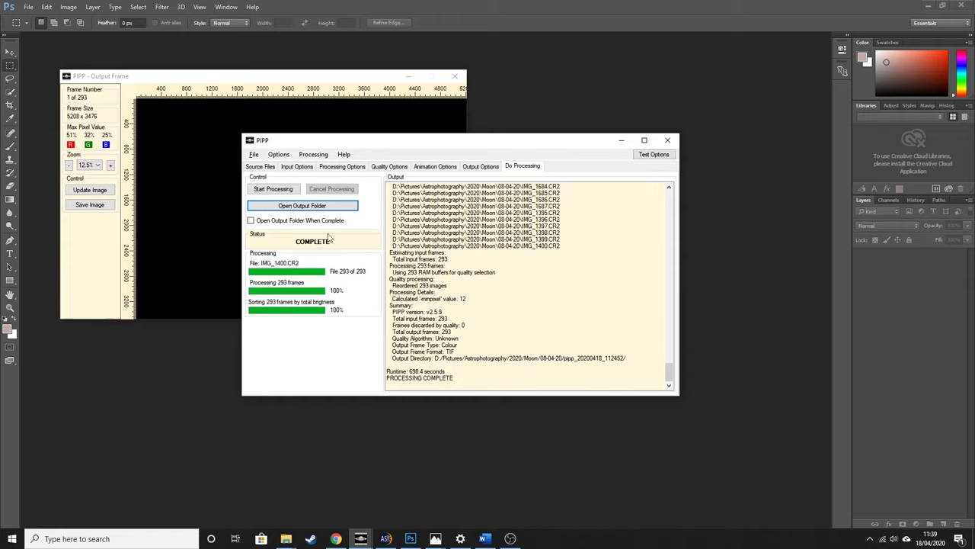
pyautogui.click(331, 211)
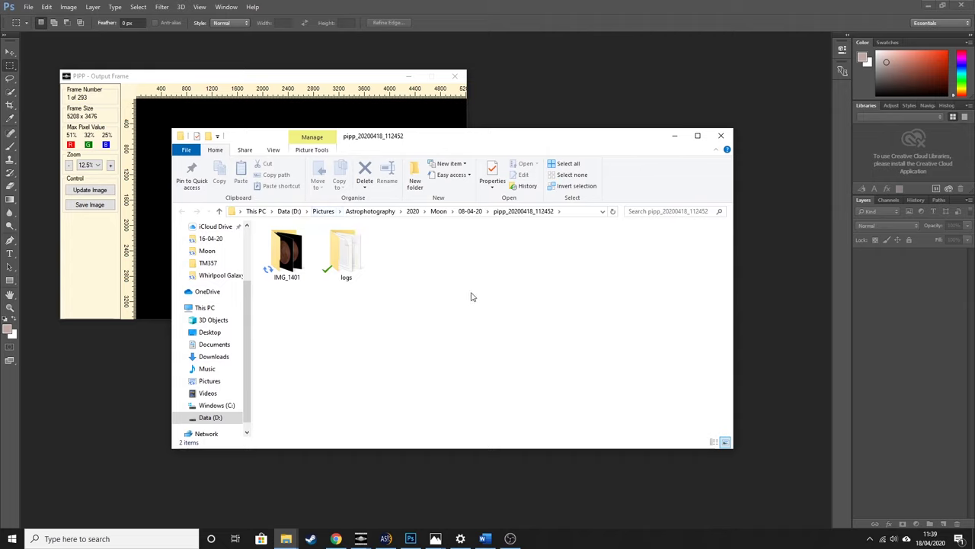
# Find the pipp_20200418_112452 folder inside 08-04-20 and look through the quality-sorted frames in its IMG_1401 subfolder
pyautogui.click(469, 212)
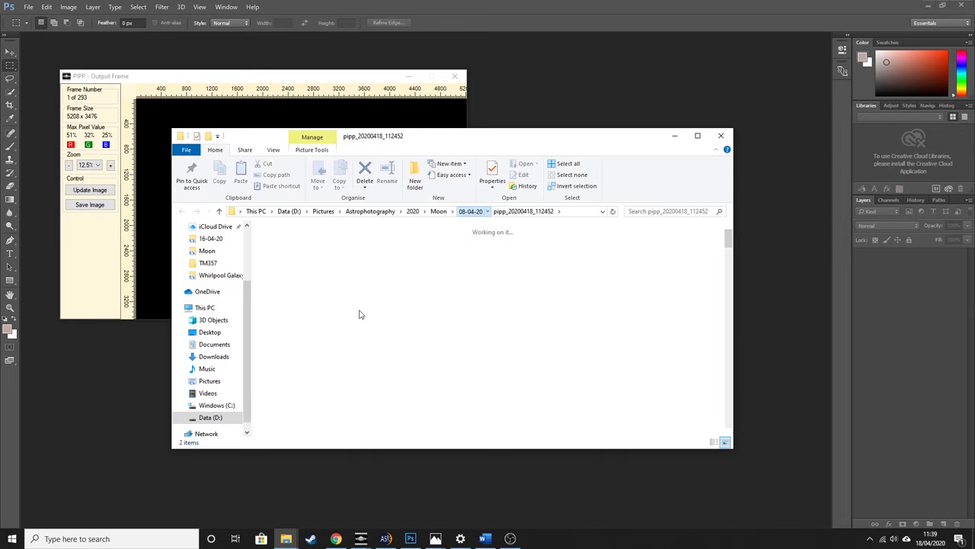
pyautogui.press('Right')
pyautogui.press('Right')
pyautogui.doubleClick(286, 259)
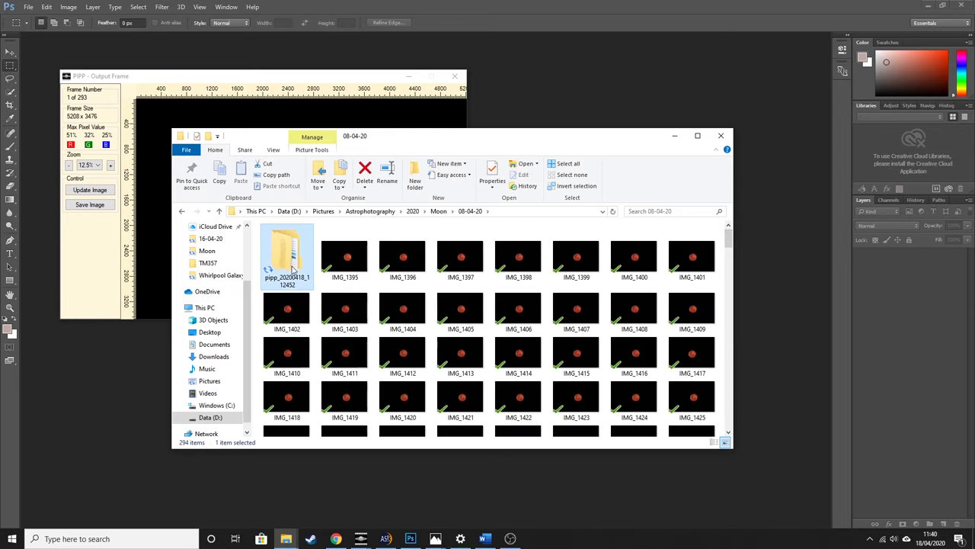
pyautogui.doubleClick(286, 262)
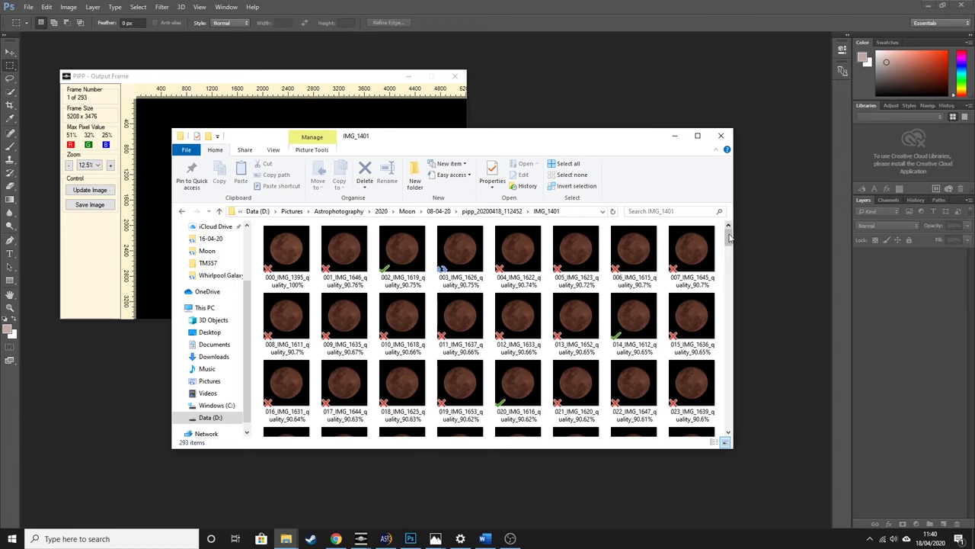
pyautogui.moveTo(728, 238); pyautogui.dragTo(724, 442)
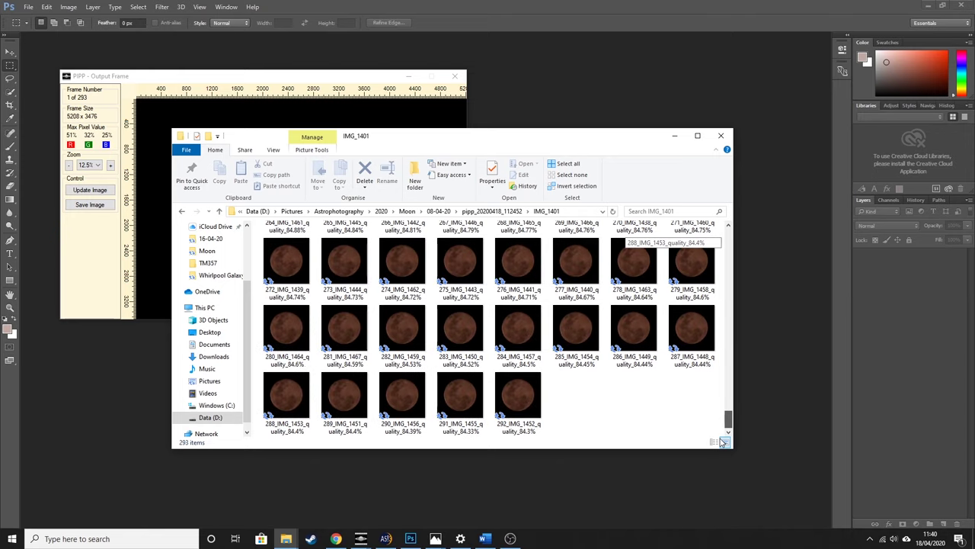
# Load all the quality-sorted frames from the IMG_1401 folder into AutoStakkert and clear the folder window out of the way
pyautogui.moveTo(729, 426); pyautogui.dragTo(730, 238)
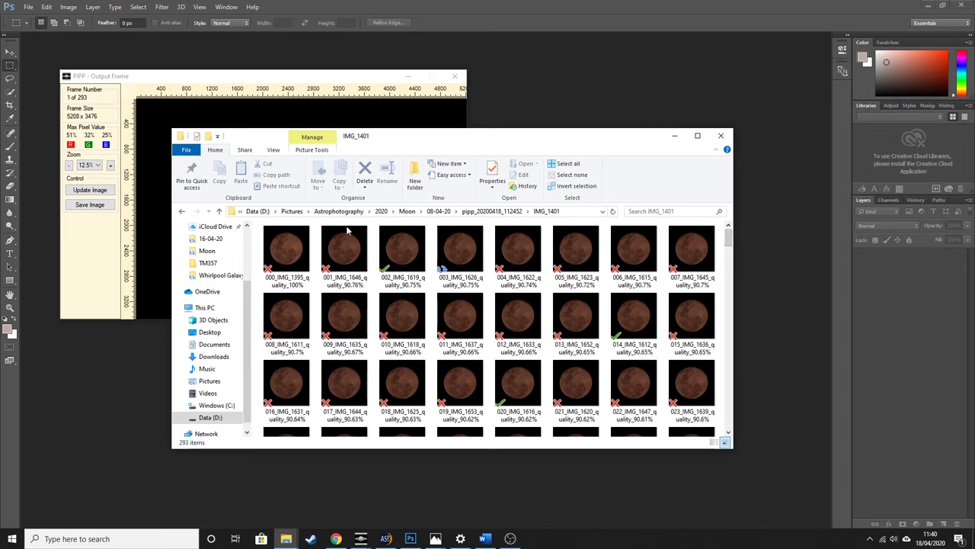
pyautogui.click(288, 263)
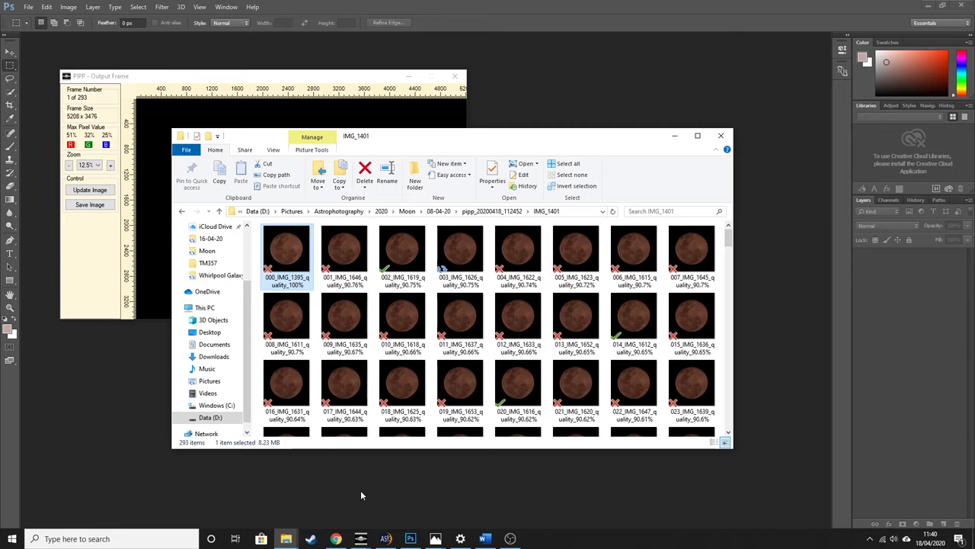
pyautogui.click(386, 538)
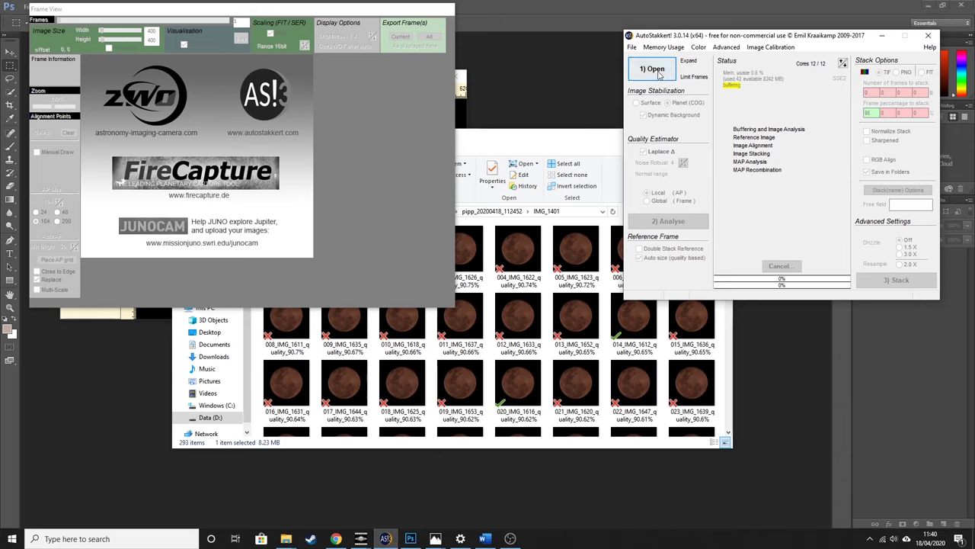
pyautogui.click(559, 145)
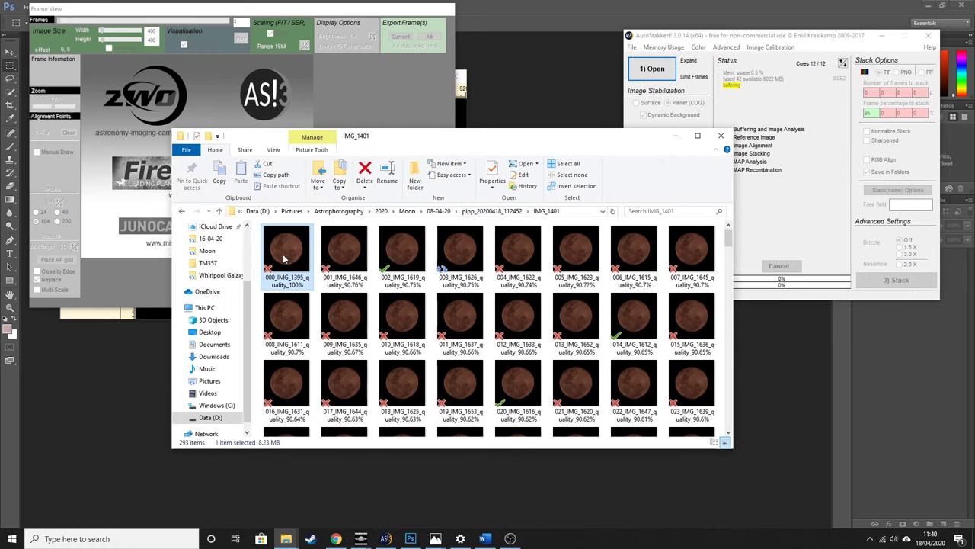
pyautogui.hotkey('ctrl', 'a')
pyautogui.moveTo(283, 259); pyautogui.dragTo(783, 166)
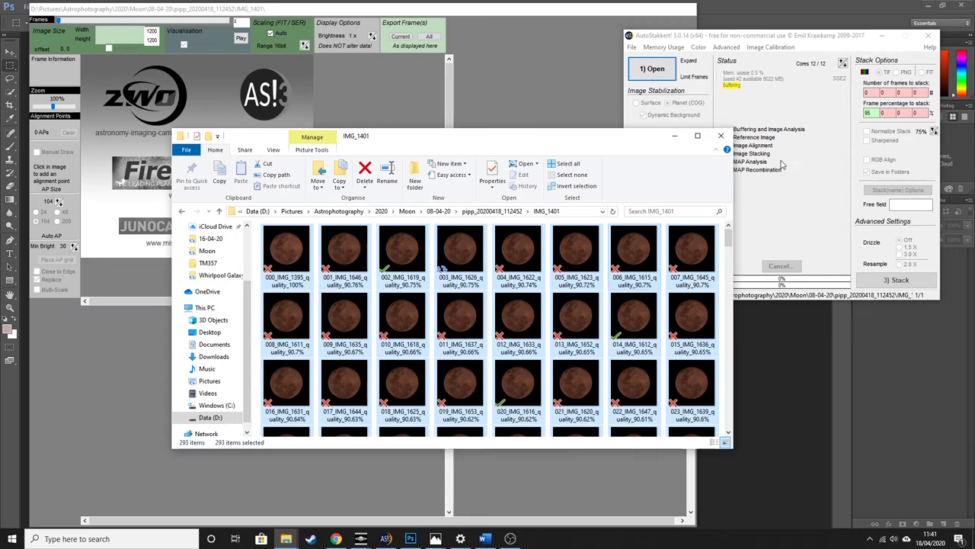
pyautogui.click(675, 137)
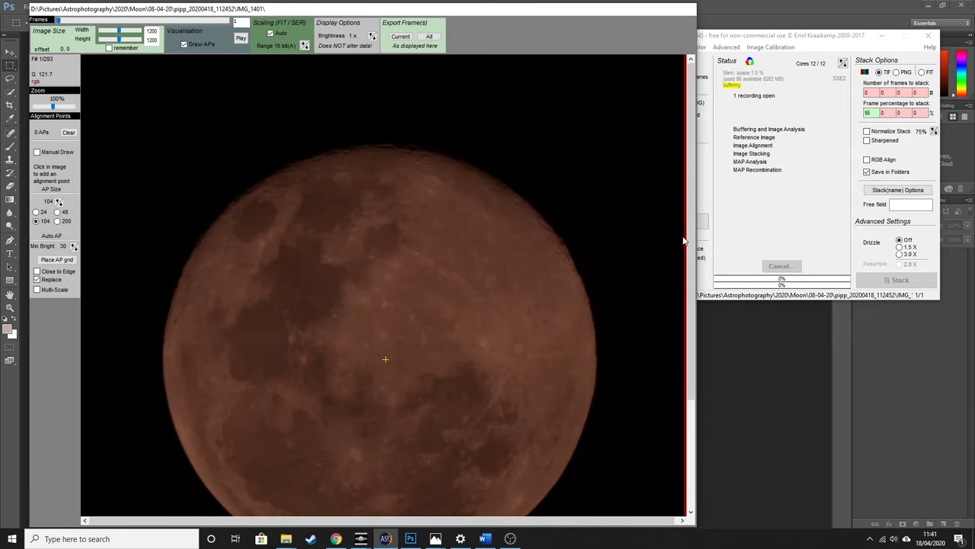
# Place an automatic alignment point grid over the moon, replacing the first size 104 grid with one at AP size 80
pyautogui.moveTo(690, 186); pyautogui.dragTo(691, 225)
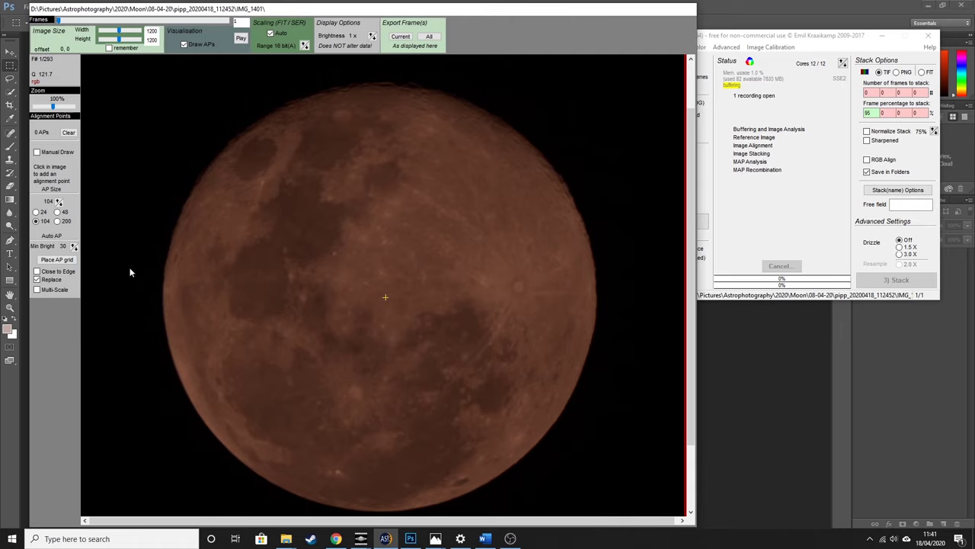
pyautogui.click(57, 260)
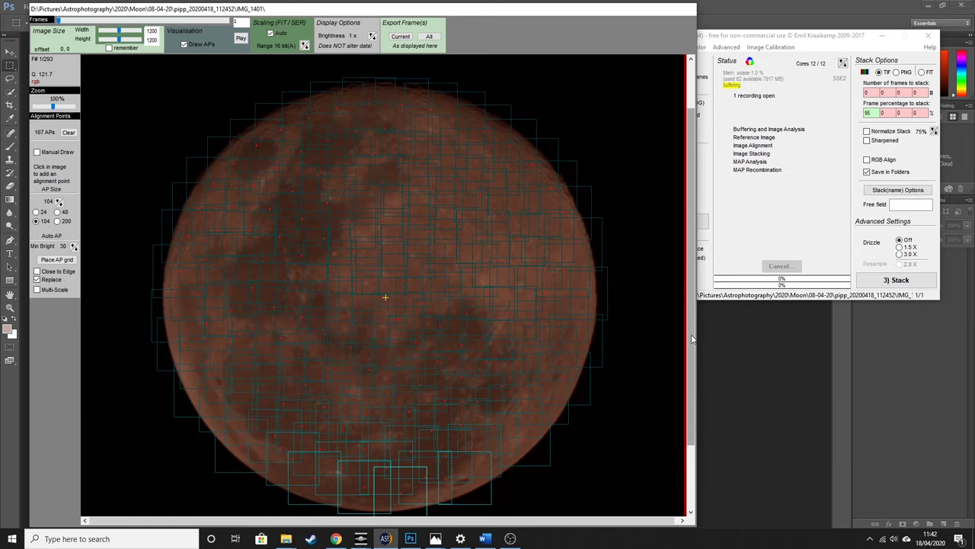
pyautogui.scroll(-1, 692, 338)
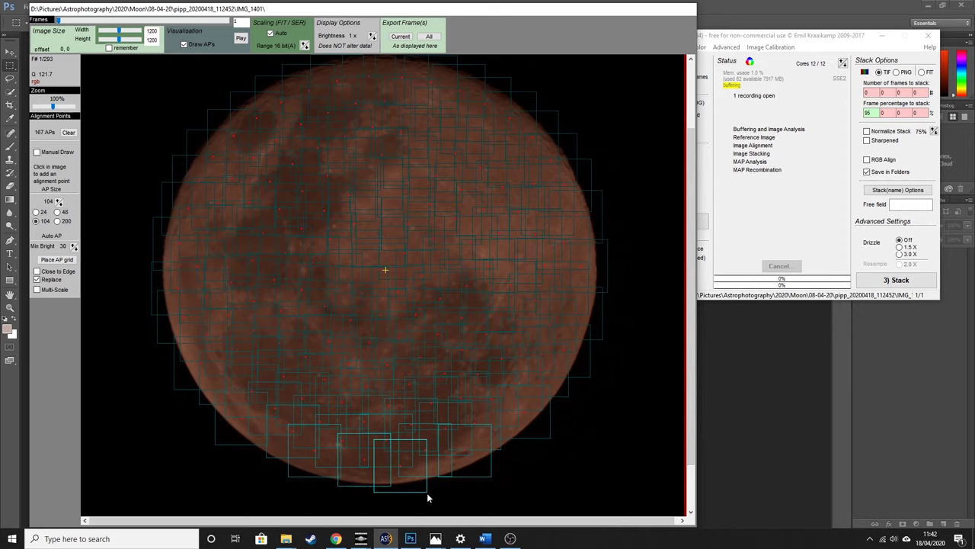
pyautogui.click(61, 204)
pyautogui.click(60, 203)
pyautogui.click(51, 260)
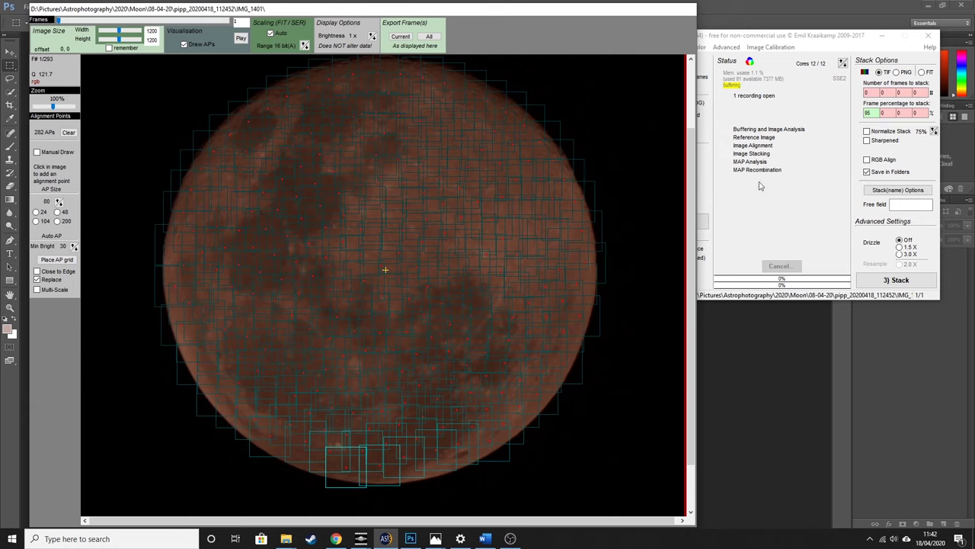
# Set the frame percentage to stack to 95 and stack the loaded moon frames
pyautogui.click(783, 37)
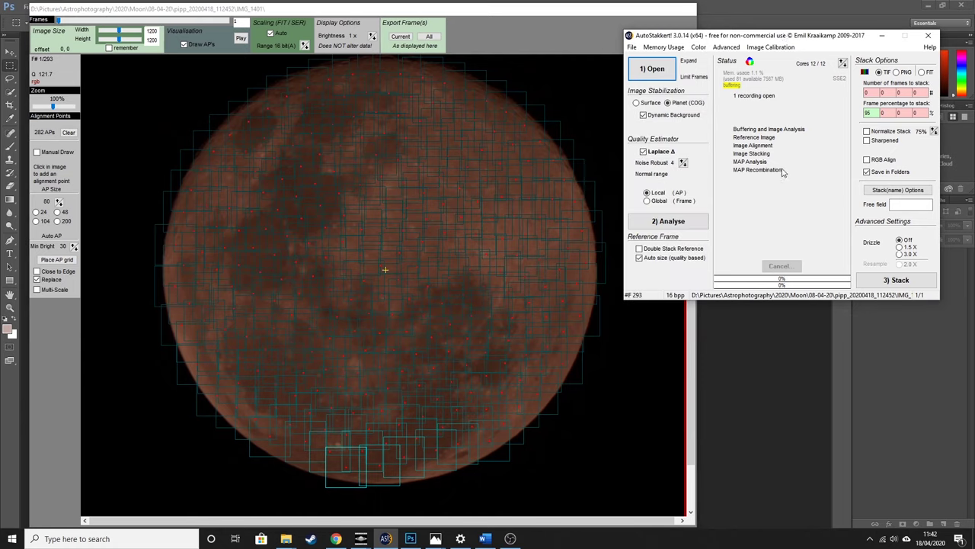
pyautogui.doubleClick(875, 113)
pyautogui.click(876, 114)
pyautogui.doubleClick(866, 115)
pyautogui.write('95')
pyautogui.click(873, 92)
pyautogui.click(900, 282)
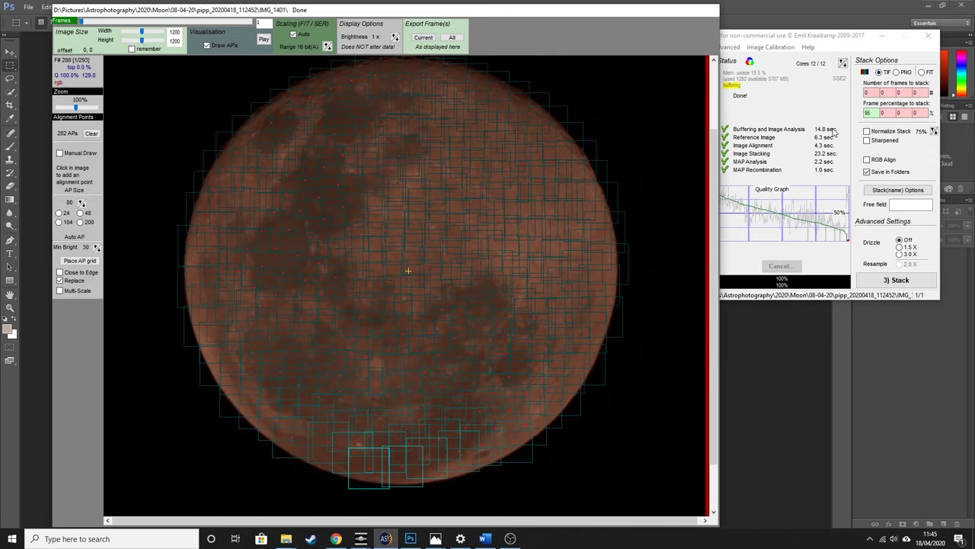
# Find the AS_P95 folder inside pipp_20200418_112452 and preview the stacked image IMG_1401_lapl4_ap282
pyautogui.moveTo(827, 216)
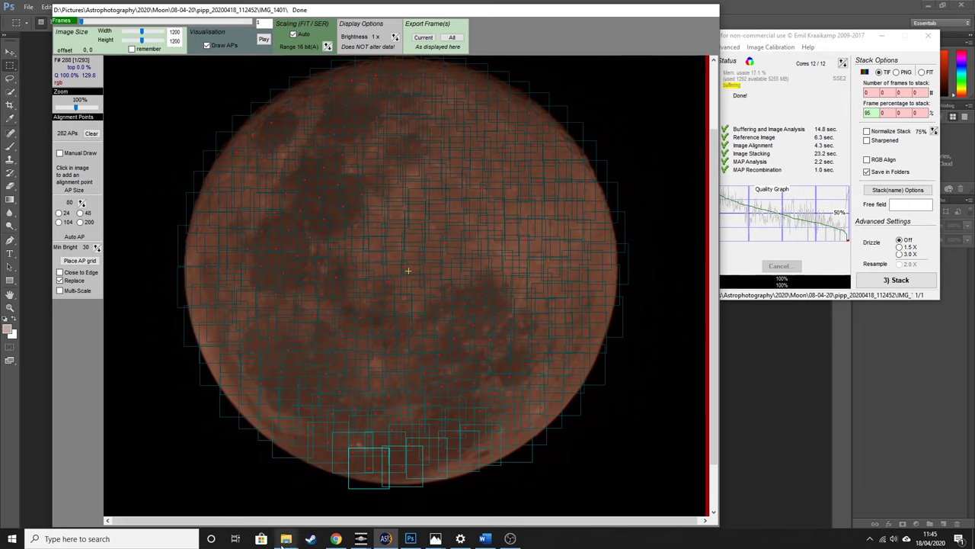
pyautogui.moveTo(281, 543)
pyautogui.click(337, 495)
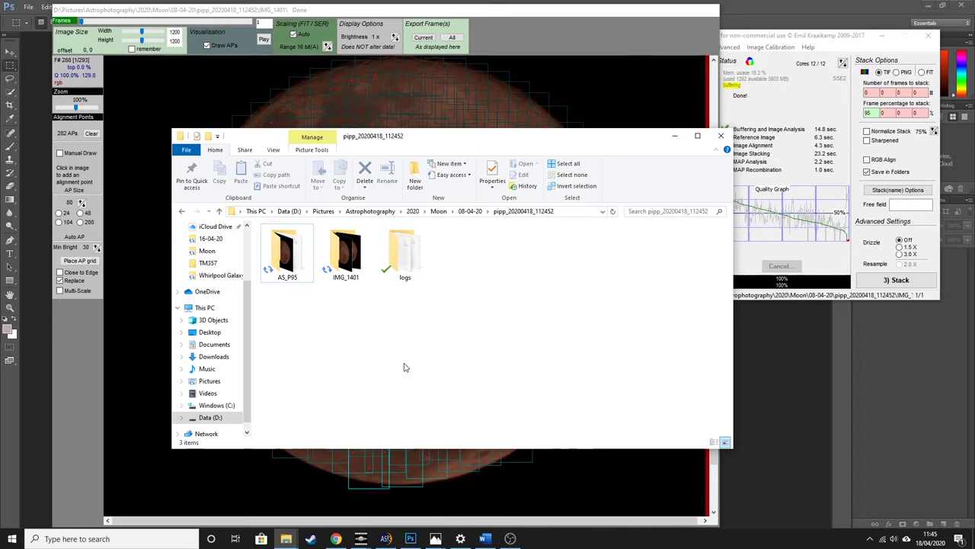
pyautogui.click(287, 262)
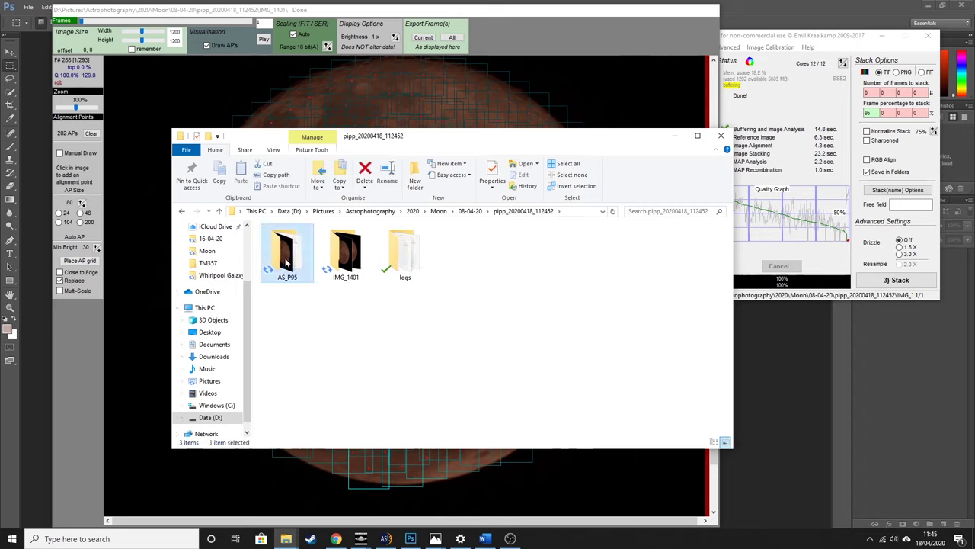
pyautogui.doubleClick(287, 262)
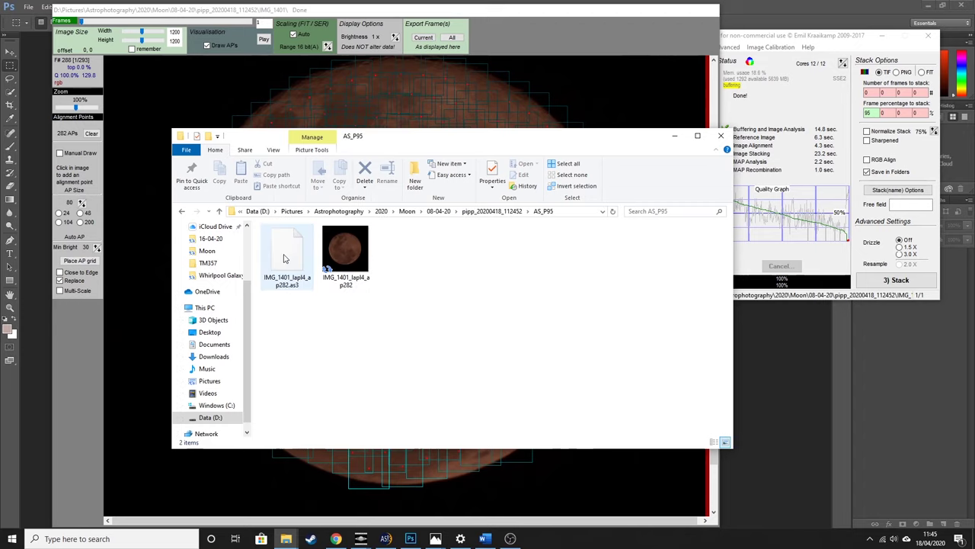
pyautogui.doubleClick(347, 256)
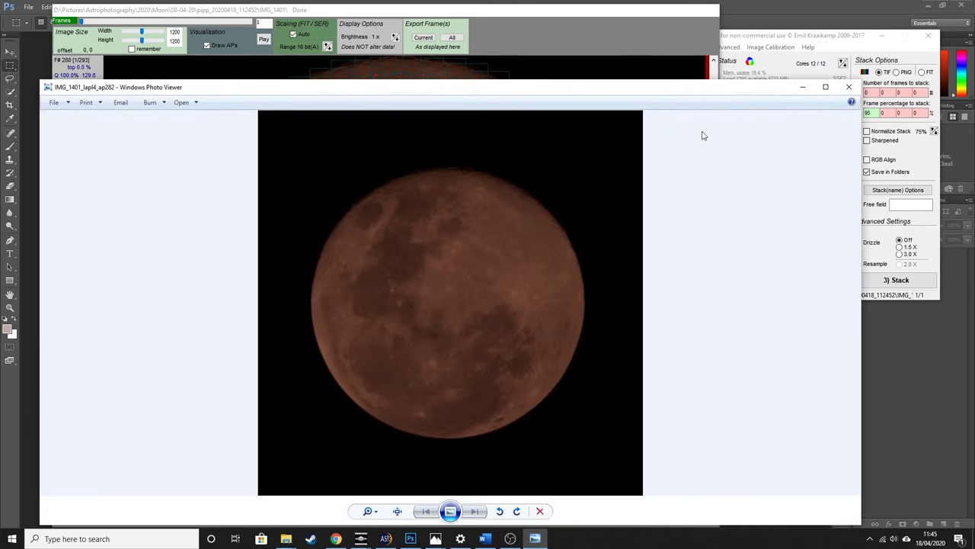
pyautogui.click(849, 86)
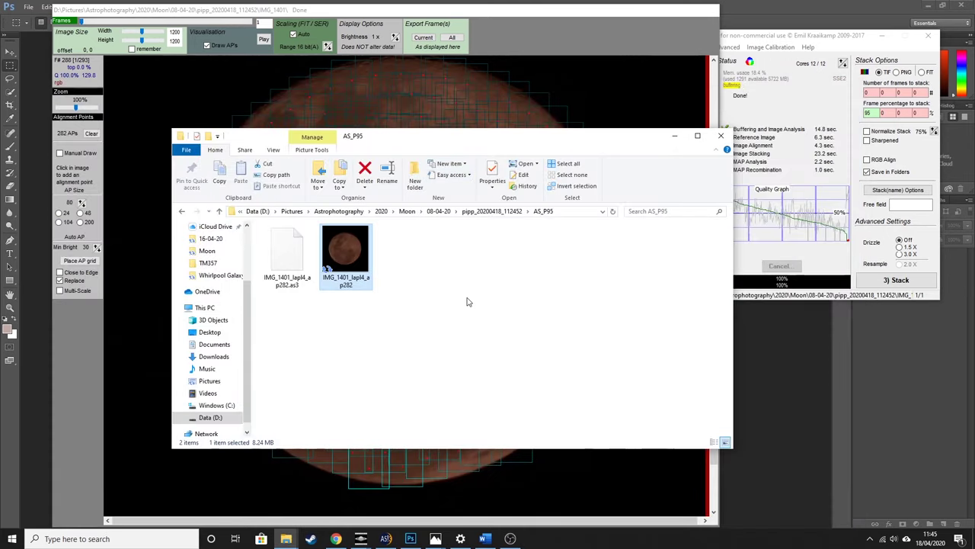
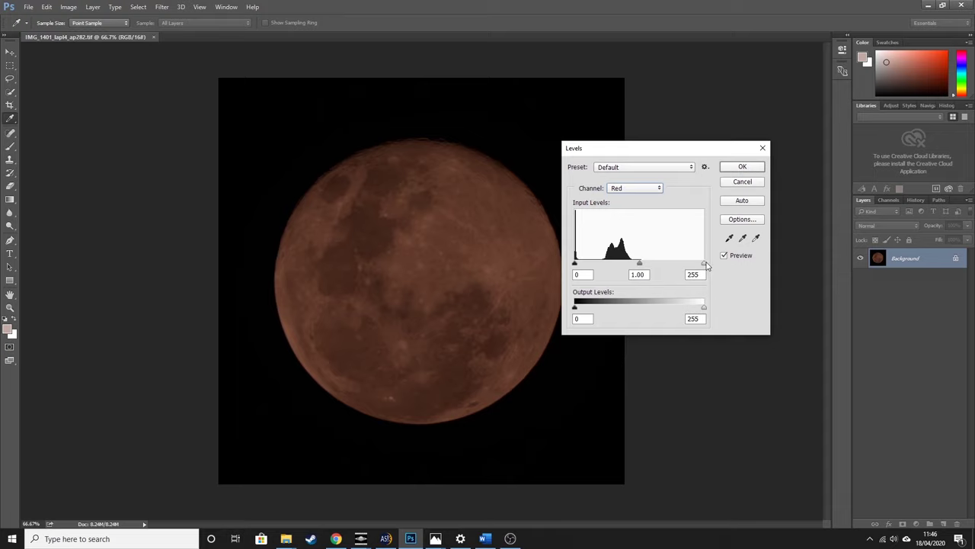
# In Photoshop, apply Levels to the stacked moon image with input white points of 132 for red, 84 for green and 63 for blue
pyautogui.moveTo(705, 266); pyautogui.dragTo(641, 266)
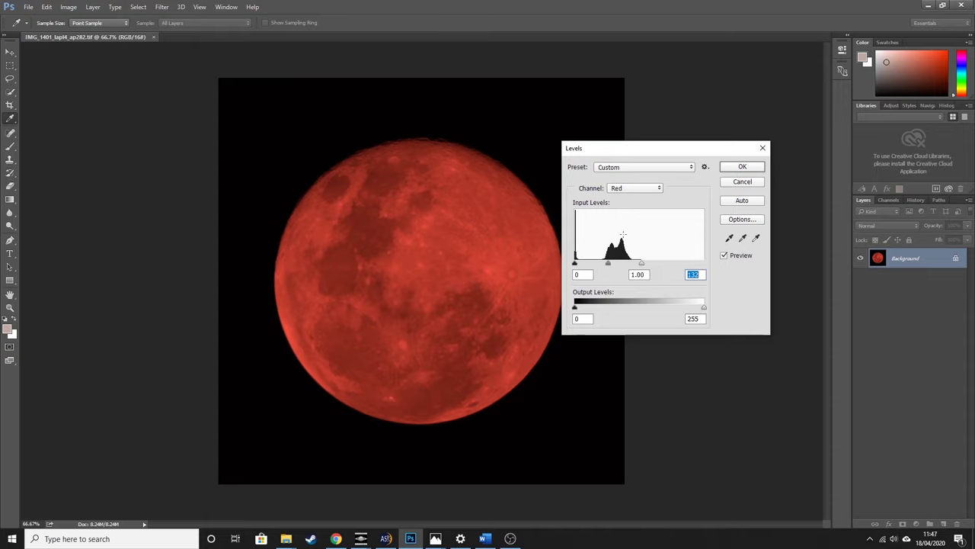
pyautogui.click(644, 188)
pyautogui.click(625, 209)
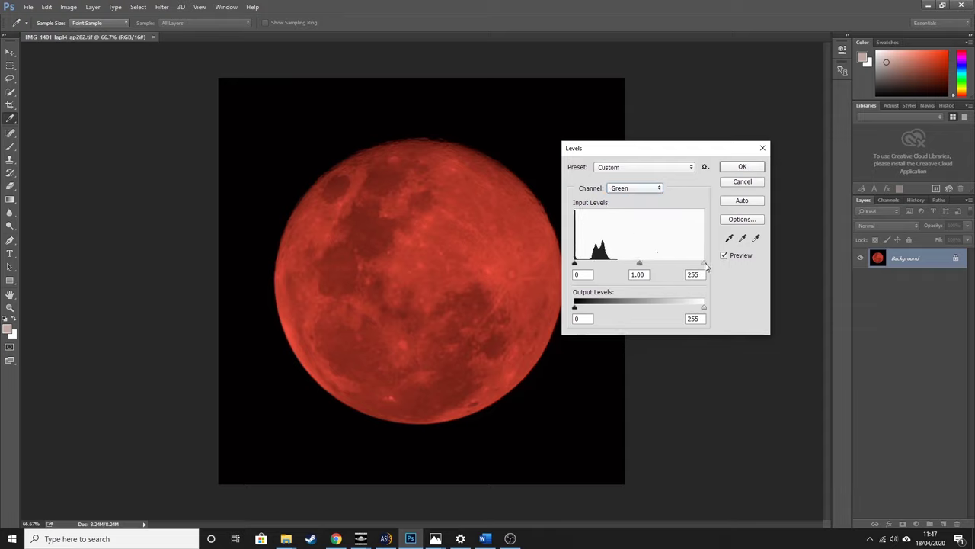
pyautogui.moveTo(703, 263); pyautogui.dragTo(618, 265)
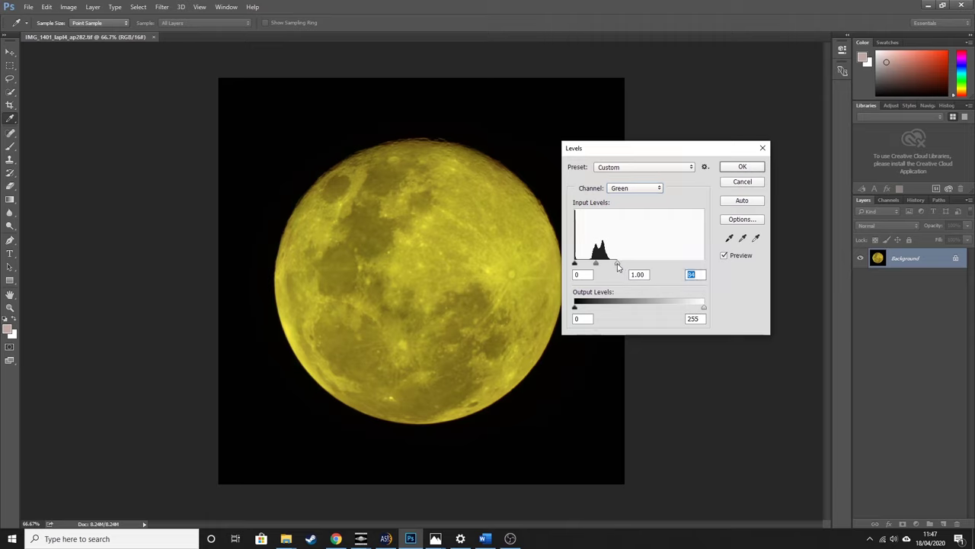
pyautogui.click(638, 190)
pyautogui.click(637, 219)
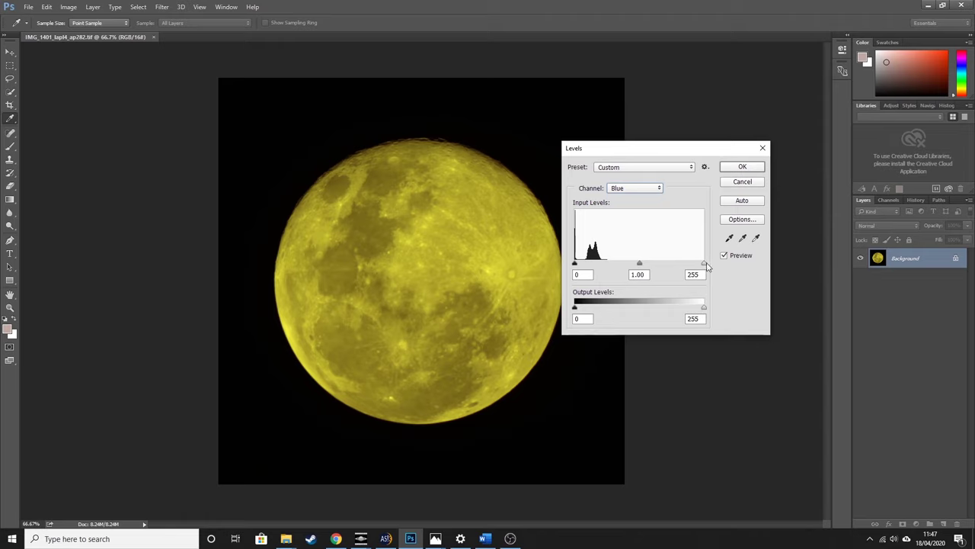
pyautogui.moveTo(705, 265); pyautogui.dragTo(606, 266)
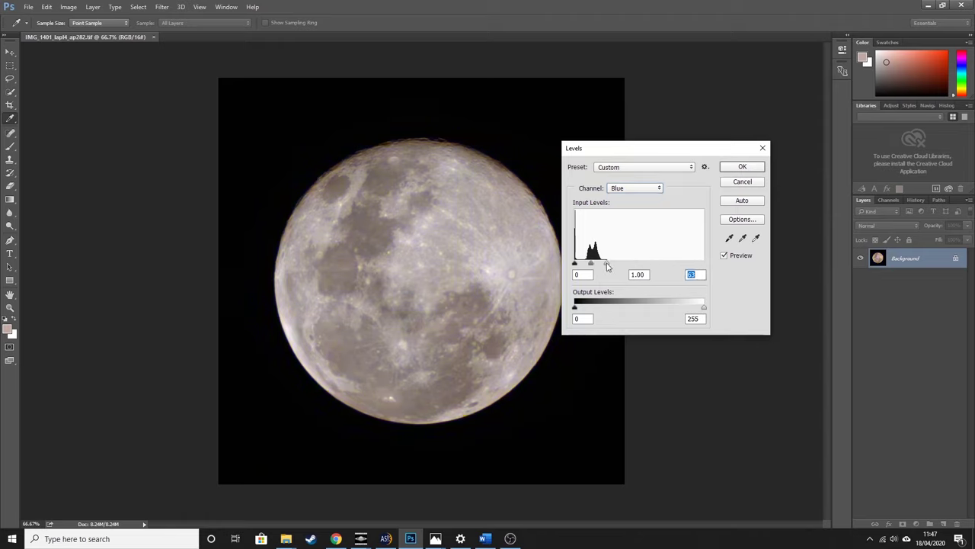
pyautogui.click(746, 167)
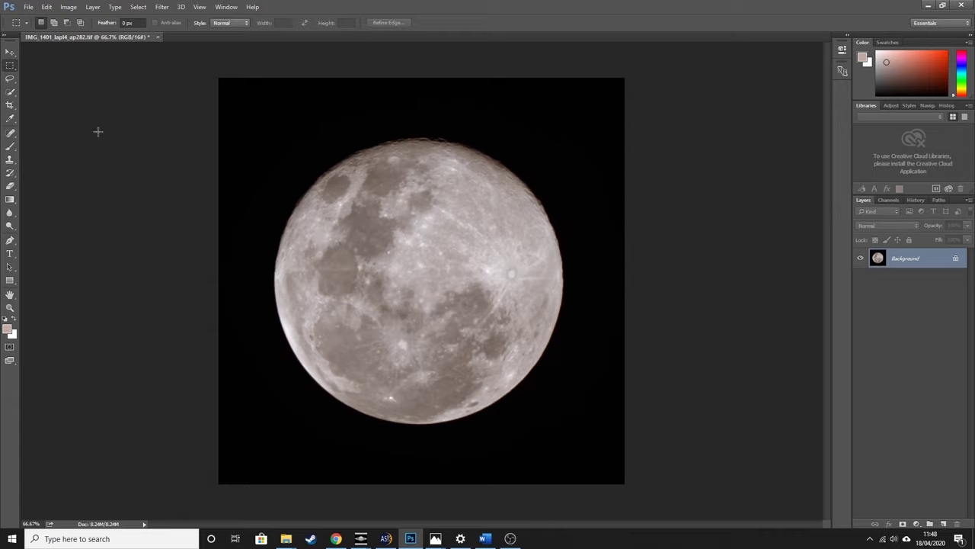
# Start a Curves adjustment and add RGB curve points sampled from a dark lunar sea and the bright ray crater
pyautogui.click(70, 8)
pyautogui.moveTo(166, 36)
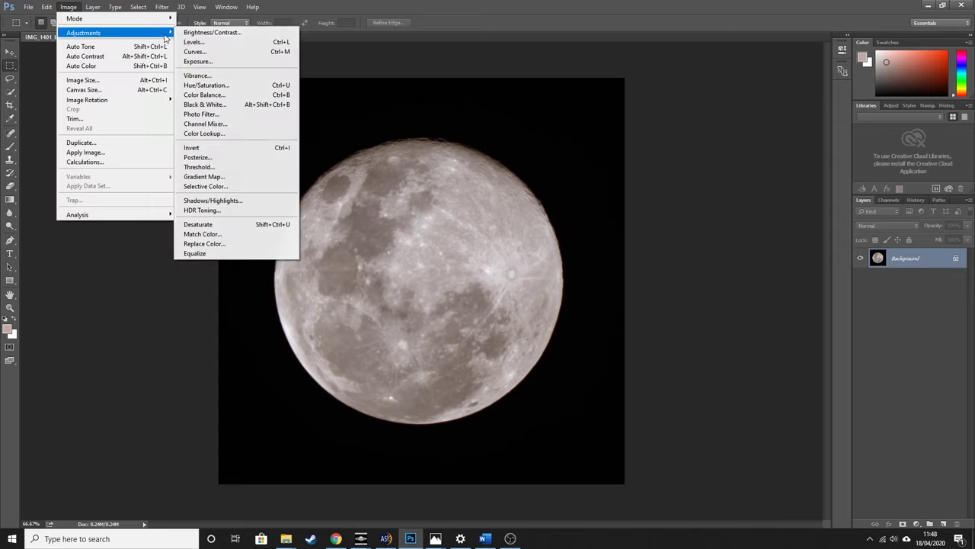
pyautogui.click(196, 52)
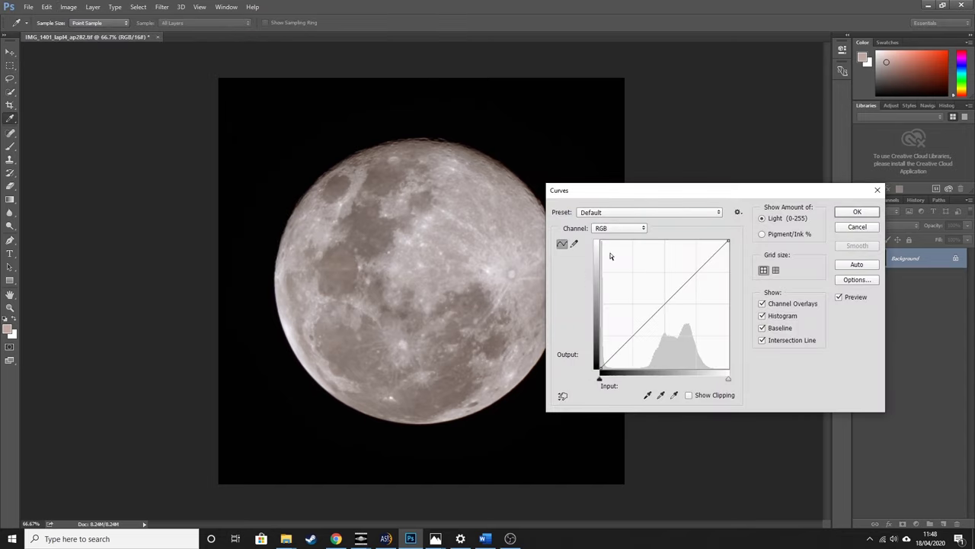
pyautogui.moveTo(686, 194); pyautogui.dragTo(726, 186)
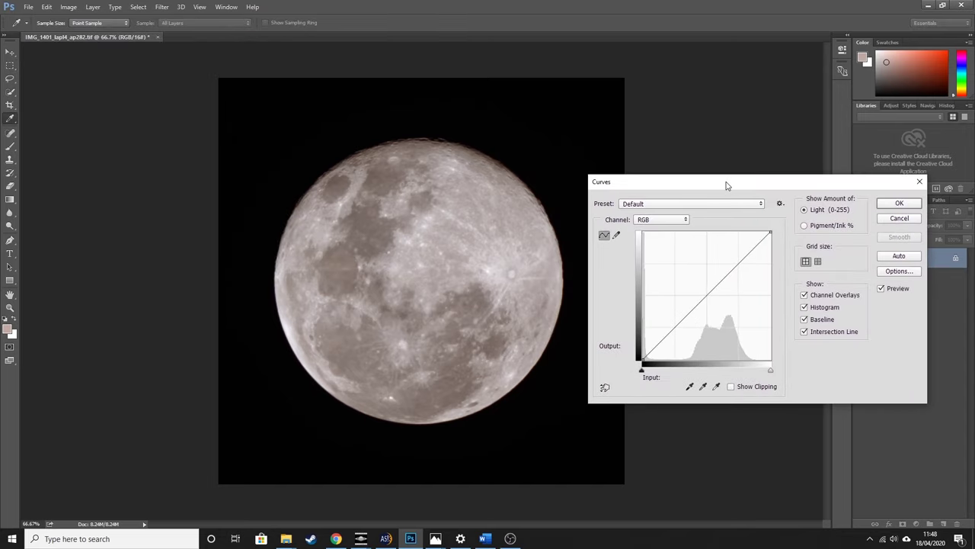
pyautogui.keyDown('ctrl'); pyautogui.click(342, 341); pyautogui.keyUp('ctrl')
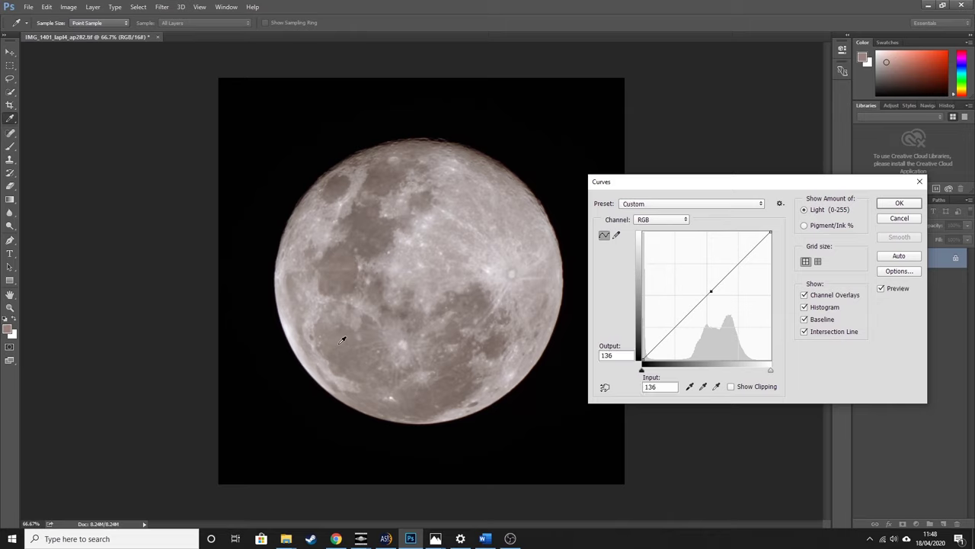
pyautogui.keyDown('ctrl'); pyautogui.click(514, 270); pyautogui.keyUp('ctrl')
# Lower the darker curve point to input 146, output 122, raise the highlight point to input 208, output 219, and apply the curve
pyautogui.click(710, 290)
pyautogui.moveTo(710, 290); pyautogui.dragTo(718, 302)
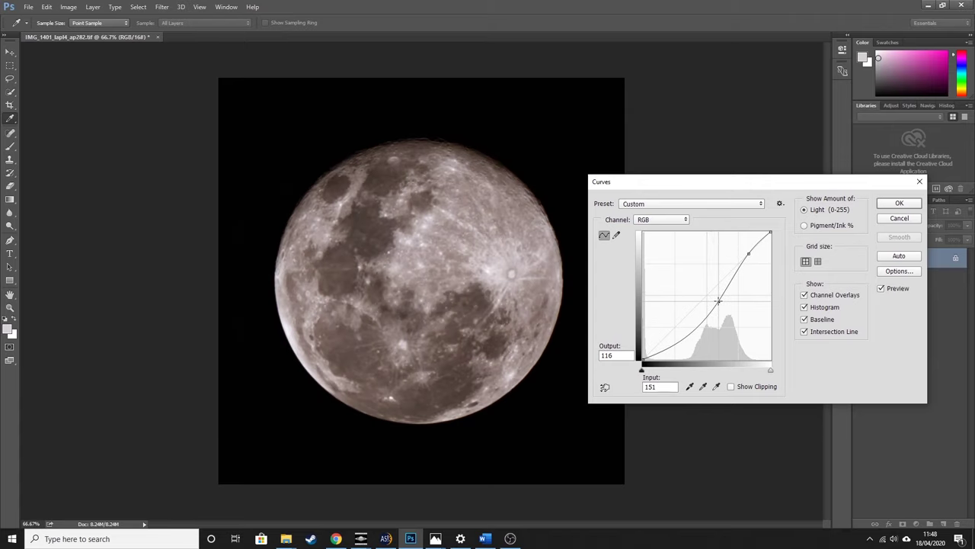
pyautogui.moveTo(717, 302); pyautogui.dragTo(717, 297)
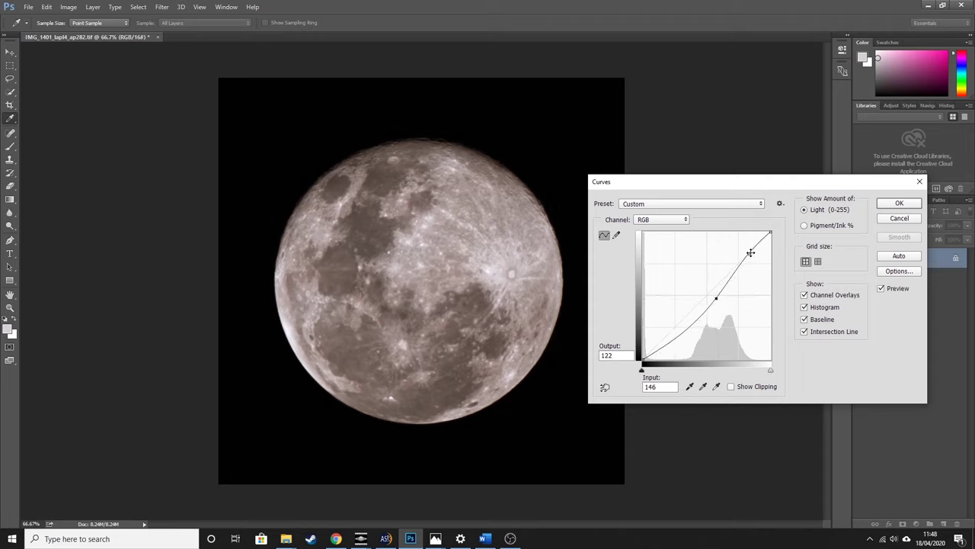
pyautogui.moveTo(748, 253); pyautogui.dragTo(748, 249)
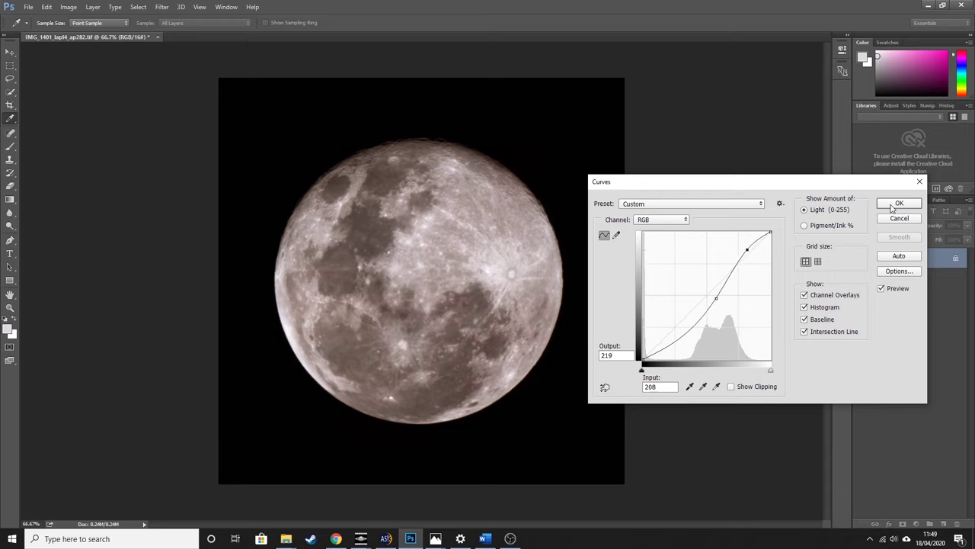
pyautogui.click(893, 207)
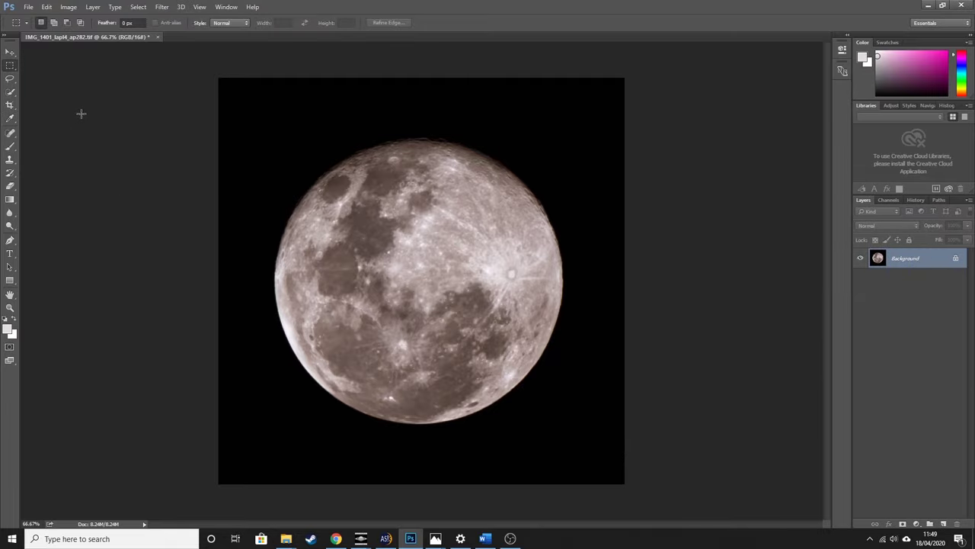
# Apply a Brightness/Contrast adjustment to the moon image with brightness -10 and contrast -15
pyautogui.click(69, 8)
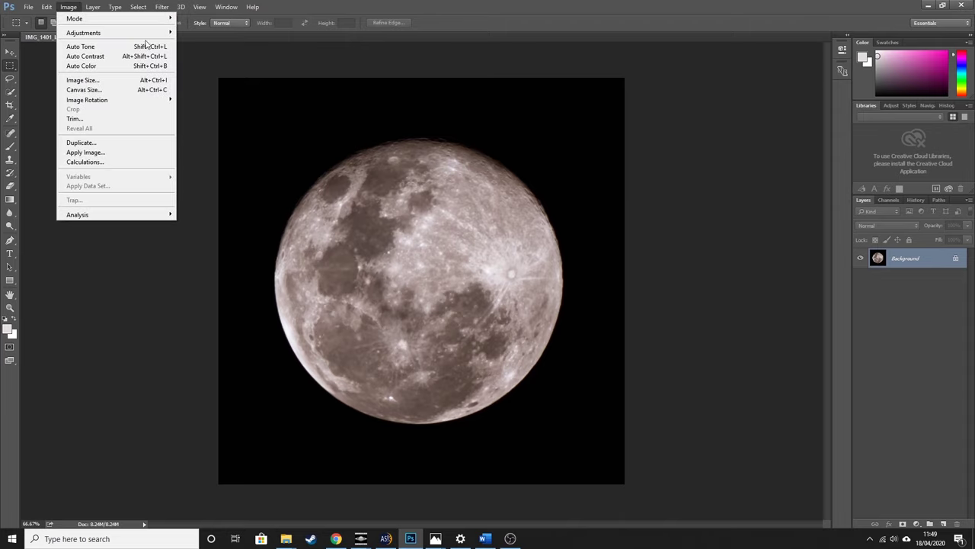
pyautogui.moveTo(157, 33)
pyautogui.click(196, 33)
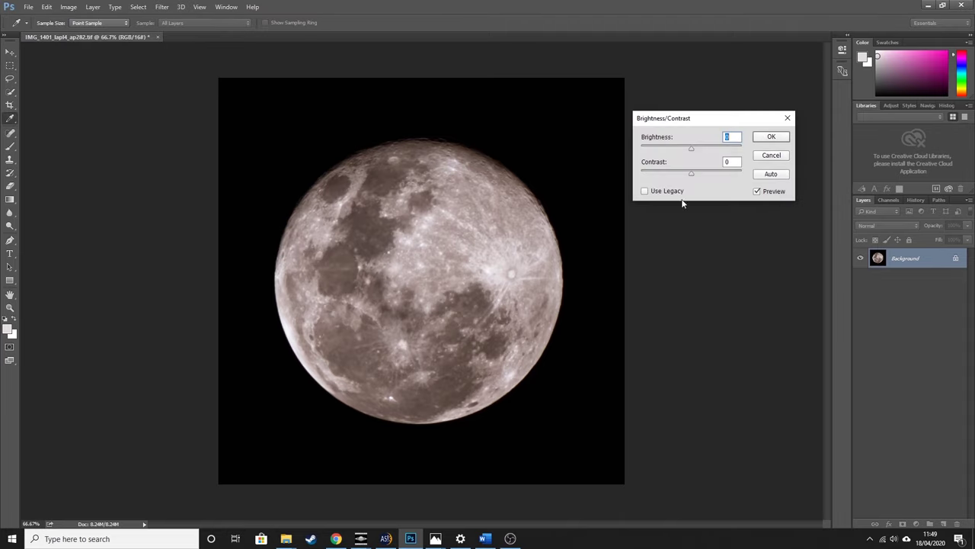
pyautogui.write('-10')
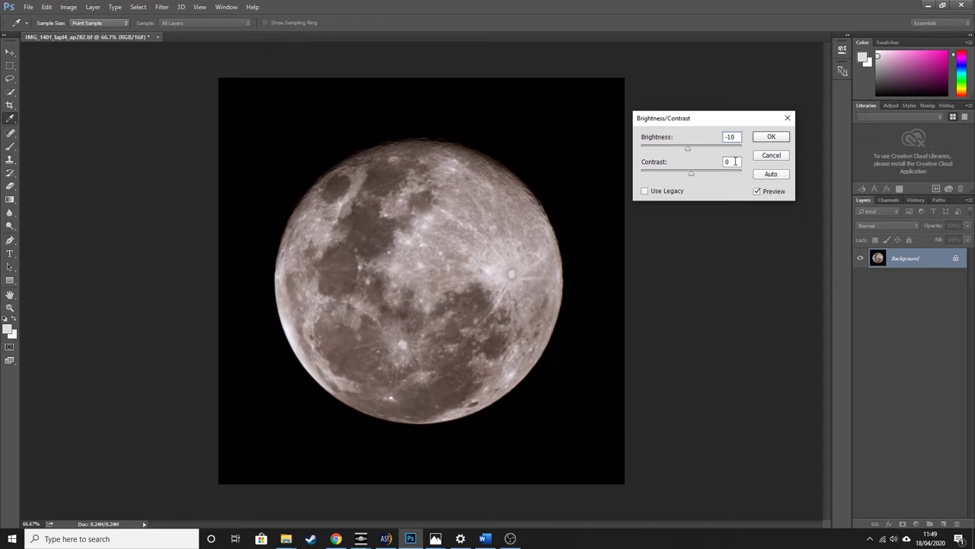
pyautogui.doubleClick(736, 162)
pyautogui.write('-15')
pyautogui.click(771, 138)
pyautogui.press('m')
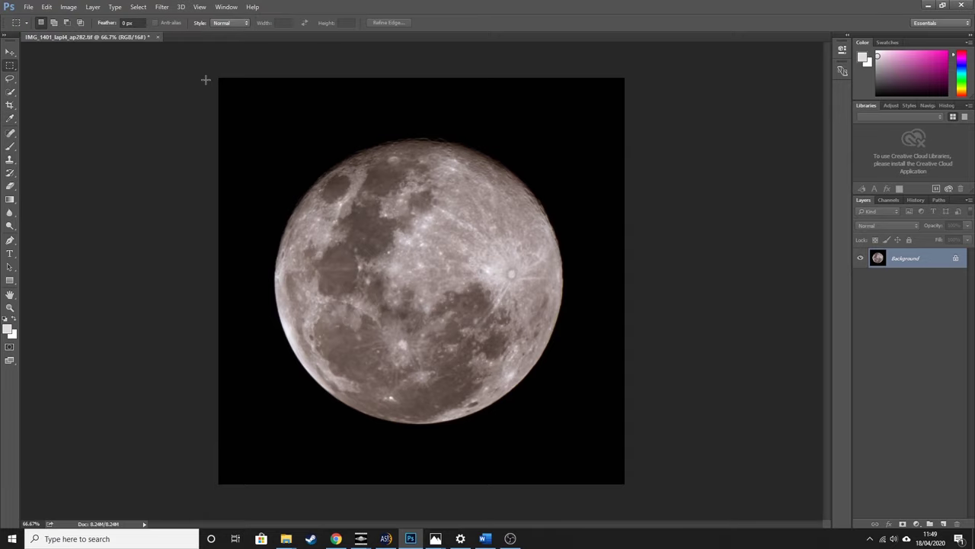
pyautogui.click(163, 8)
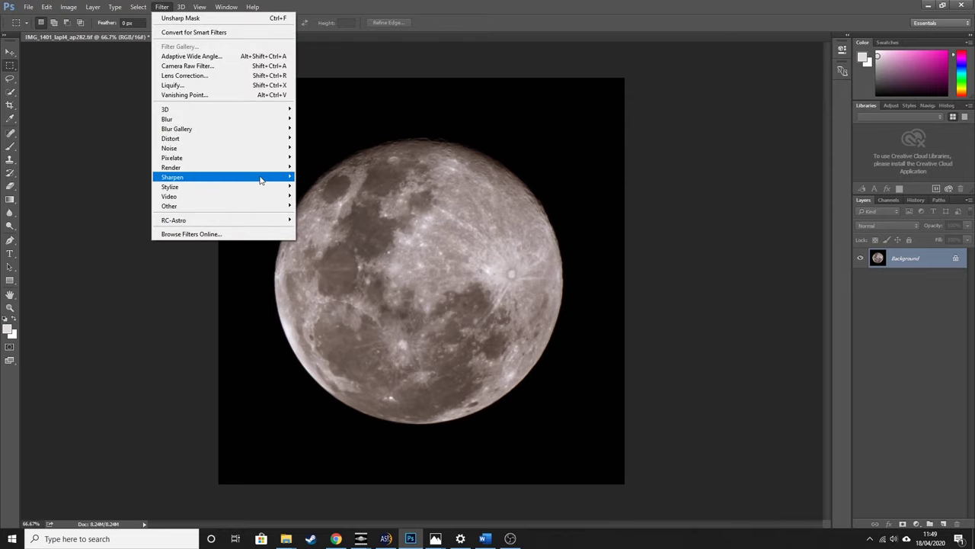
pyautogui.moveTo(265, 180)
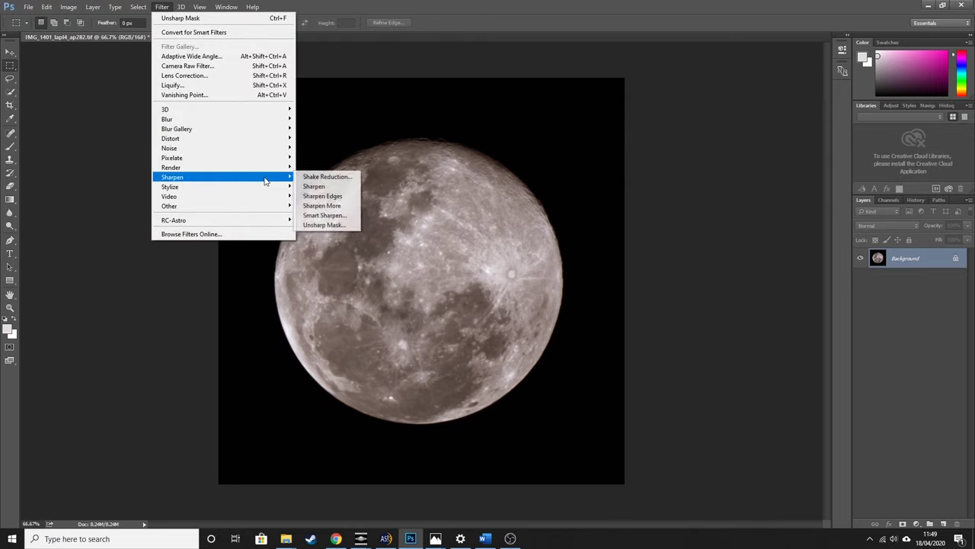
pyautogui.click(350, 227)
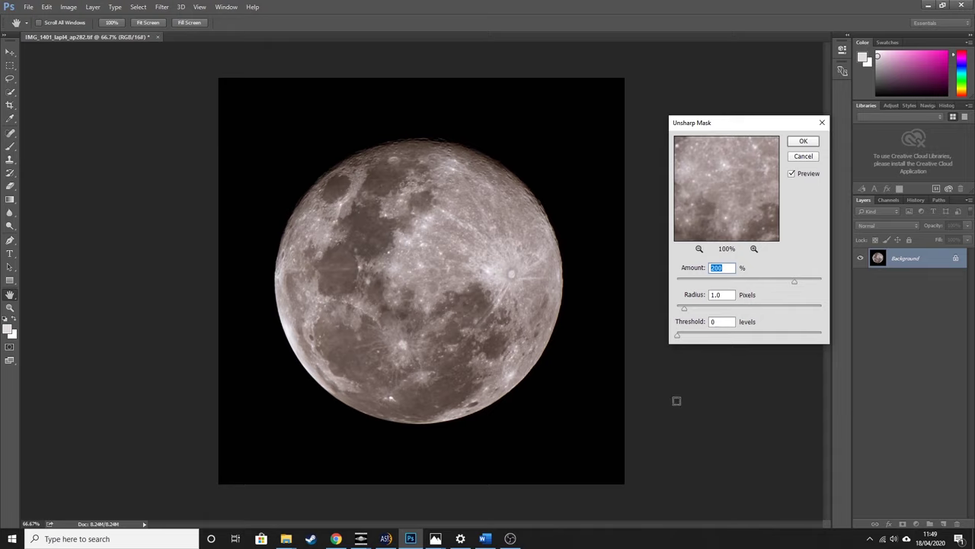
pyautogui.click(804, 157)
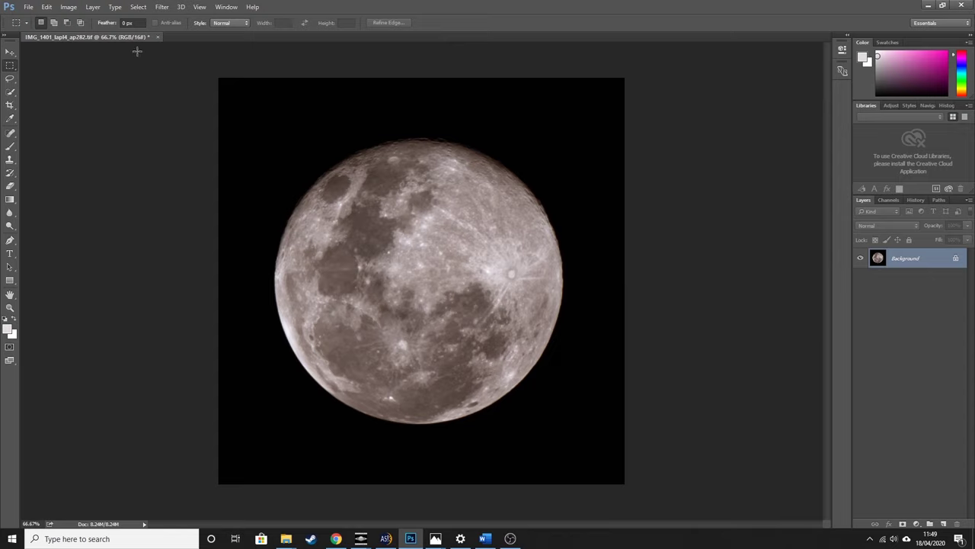
# Sharpen the moon image with Unsharp Mask, adjusting the amount and using a radius of 1.0 pixels and threshold 0
pyautogui.click(161, 7)
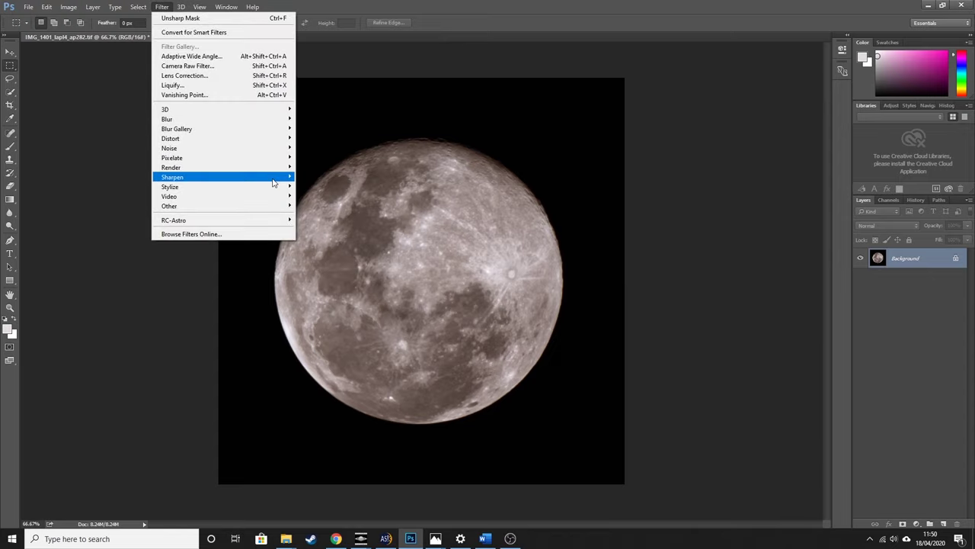
pyautogui.moveTo(275, 183)
pyautogui.click(329, 226)
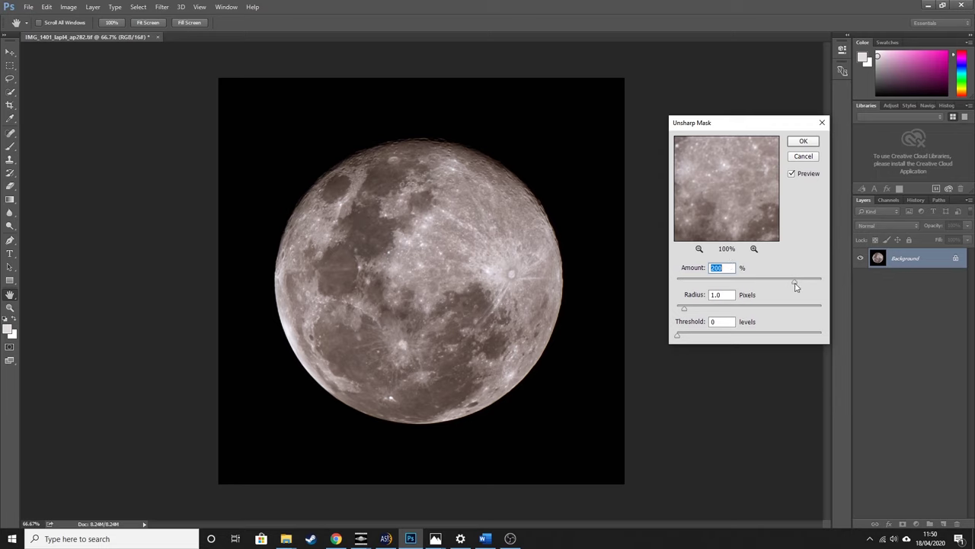
pyautogui.moveTo(795, 283); pyautogui.dragTo(862, 271)
pyautogui.click(804, 143)
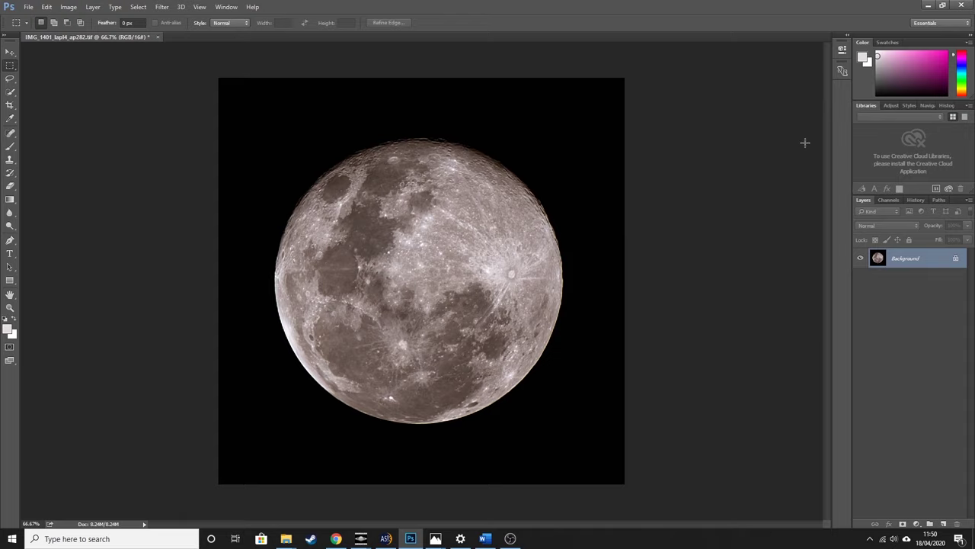
# Apply a Shadows/Highlights adjustment with shadows at 10% and highlights at 5%
pyautogui.click(67, 7)
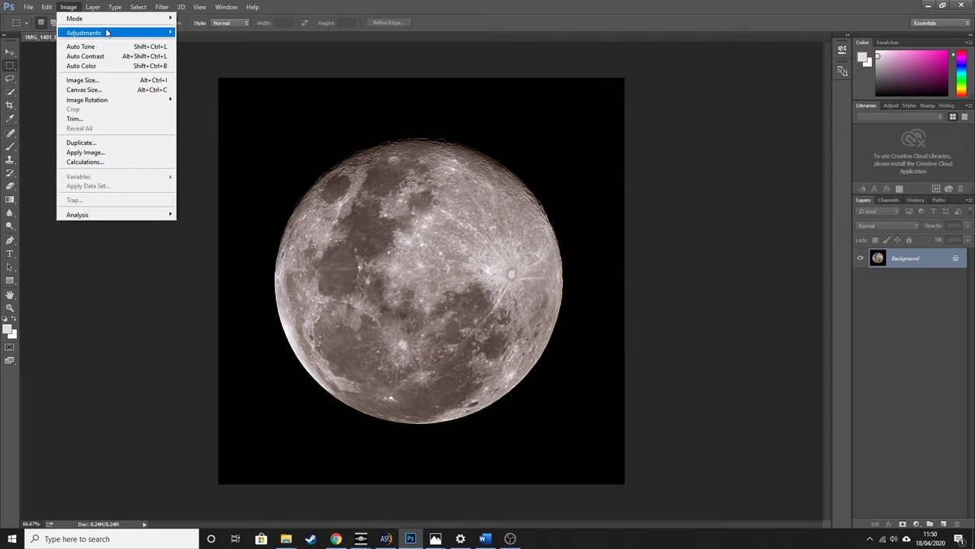
pyautogui.moveTo(153, 34)
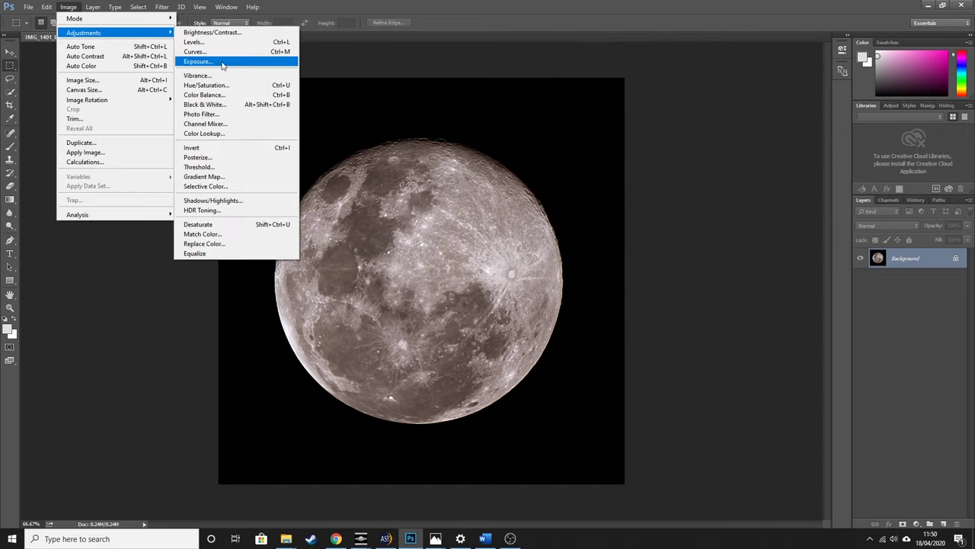
pyautogui.click(222, 202)
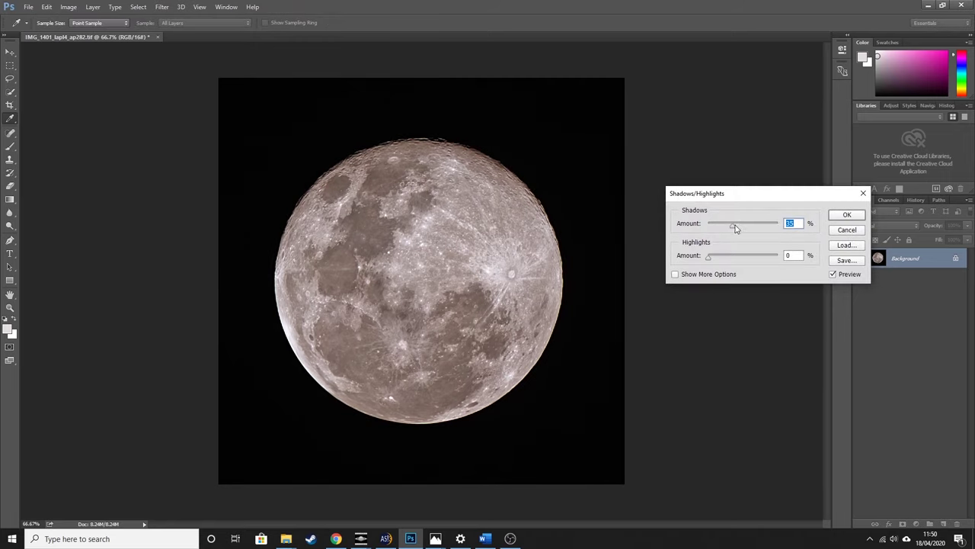
pyautogui.moveTo(733, 229)
pyautogui.mouseDown()
pyautogui.moveTo(693, 233)
pyautogui.moveTo(715, 228)
pyautogui.mouseUp()
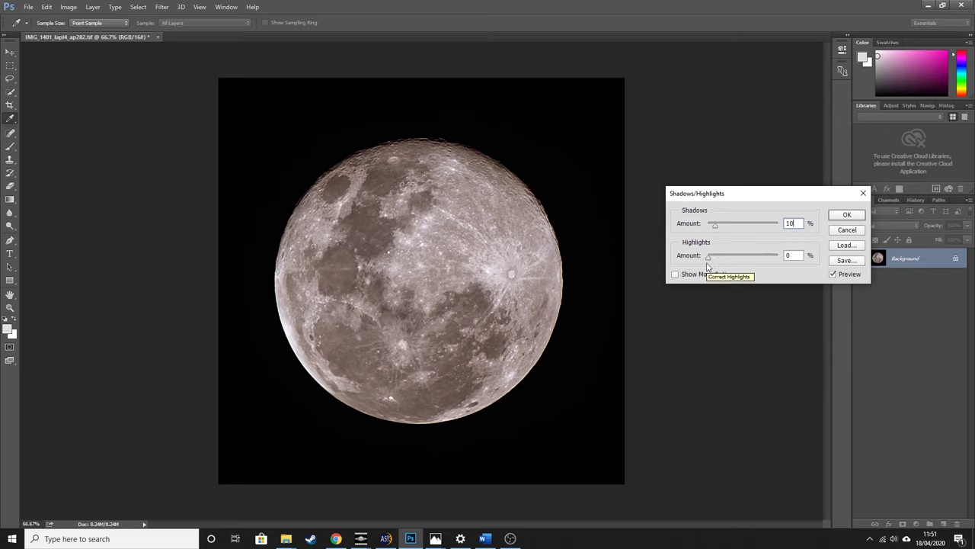
pyautogui.moveTo(709, 258); pyautogui.dragTo(711, 261)
pyautogui.write('5')
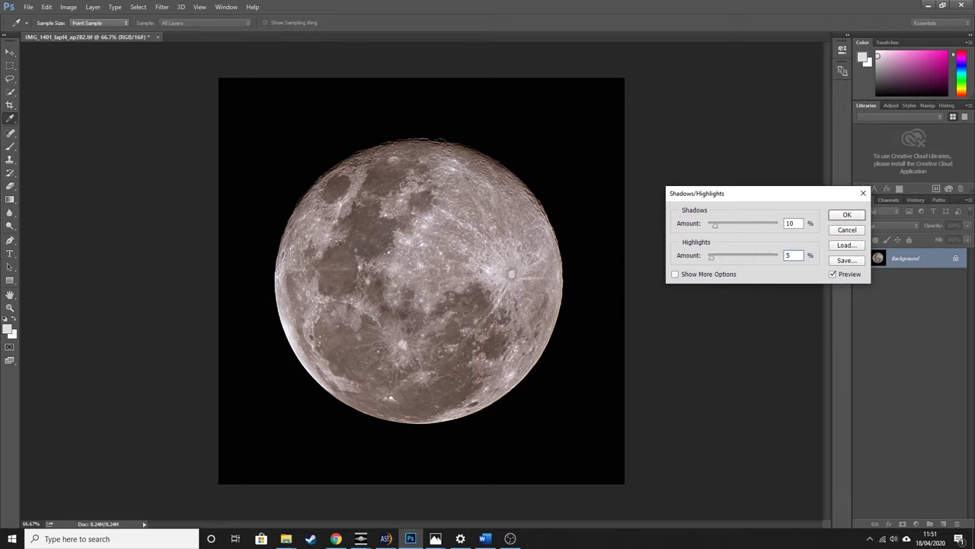
pyautogui.click(846, 216)
pyautogui.press('m')
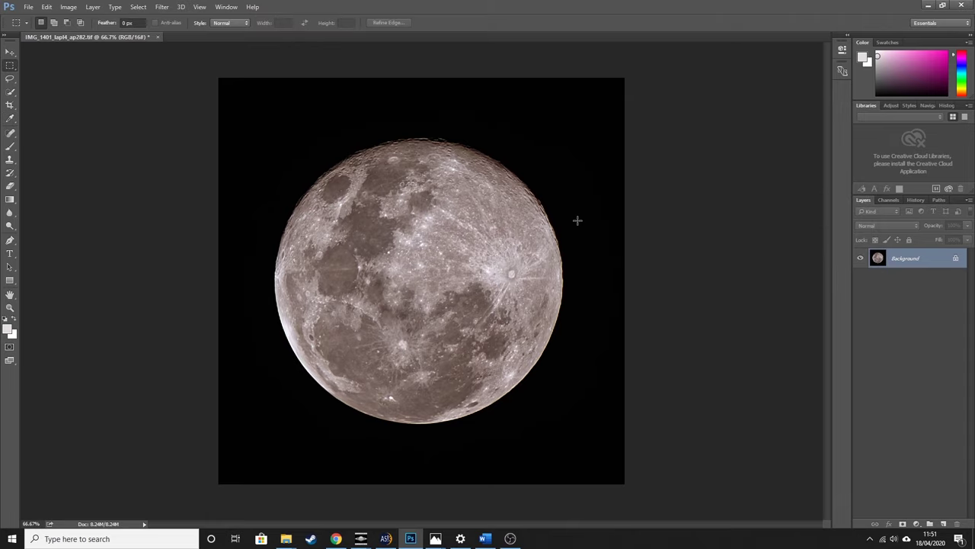
# Start another Curves adjustment and add RGB points sampled from a dark lunar sea and the bright ray crater
pyautogui.click(68, 7)
pyautogui.moveTo(159, 34)
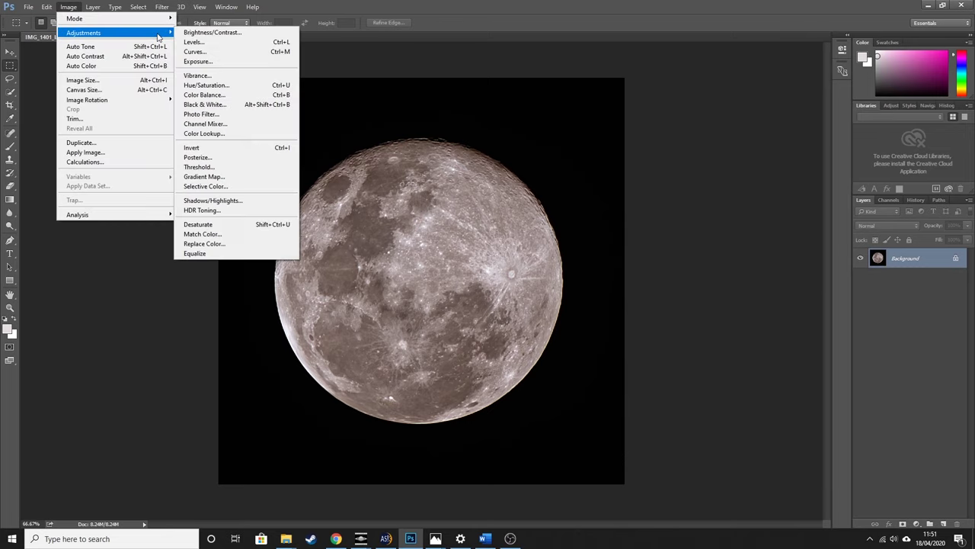
pyautogui.click(195, 52)
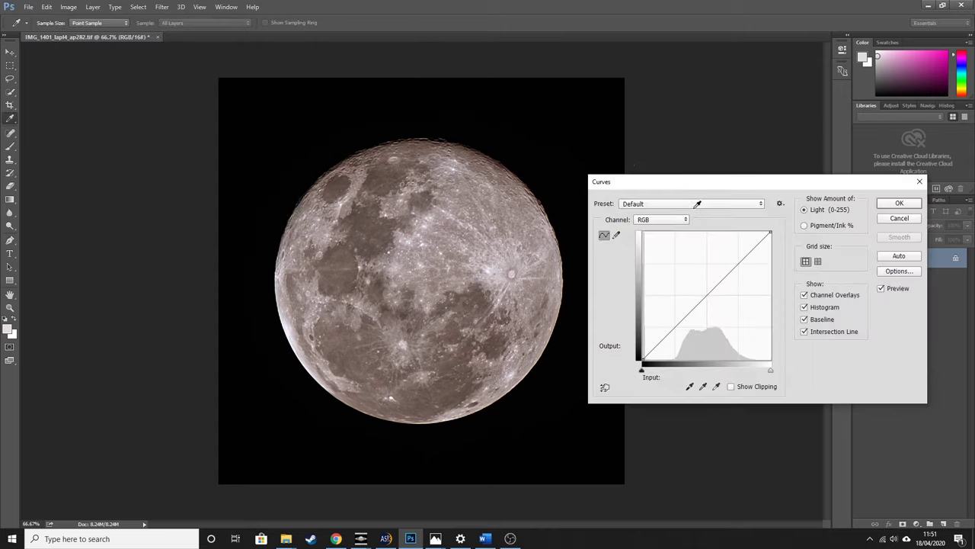
pyautogui.keyDown('ctrl'); pyautogui.click(344, 340); pyautogui.keyUp('ctrl')
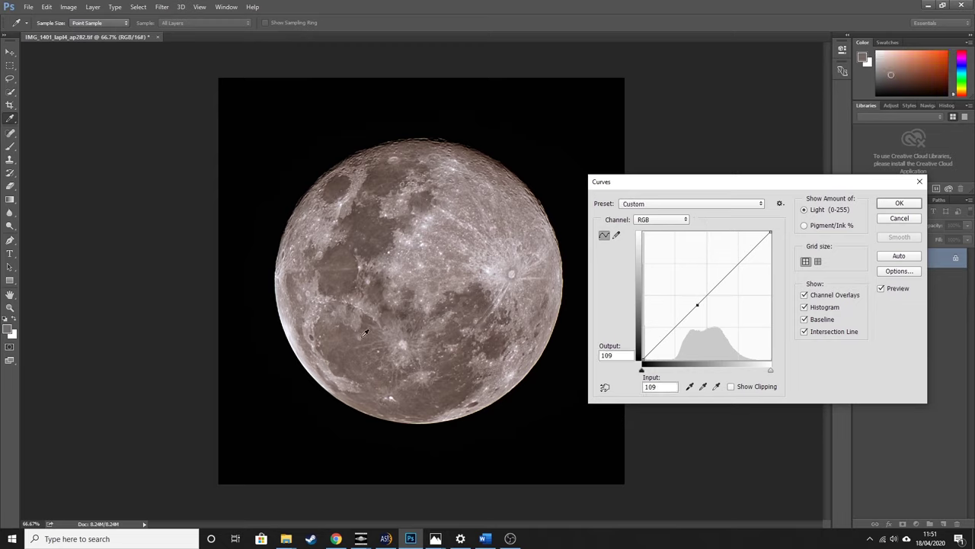
pyautogui.keyDown('ctrl'); pyautogui.click(512, 269); pyautogui.keyUp('ctrl')
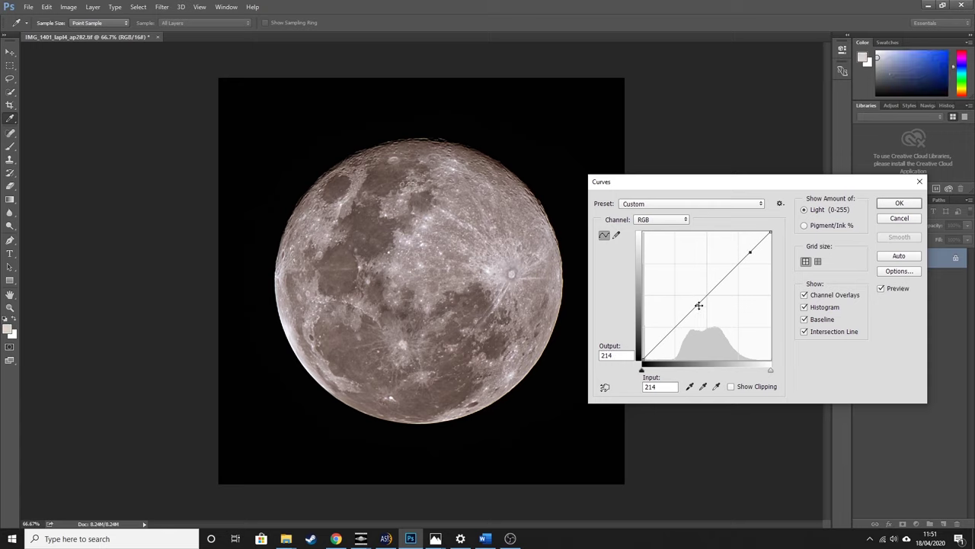
# Lower the darker curve point to input 122, output 110, raise the highlight point slightly, and apply the curve
pyautogui.moveTo(697, 304); pyautogui.dragTo(699, 307)
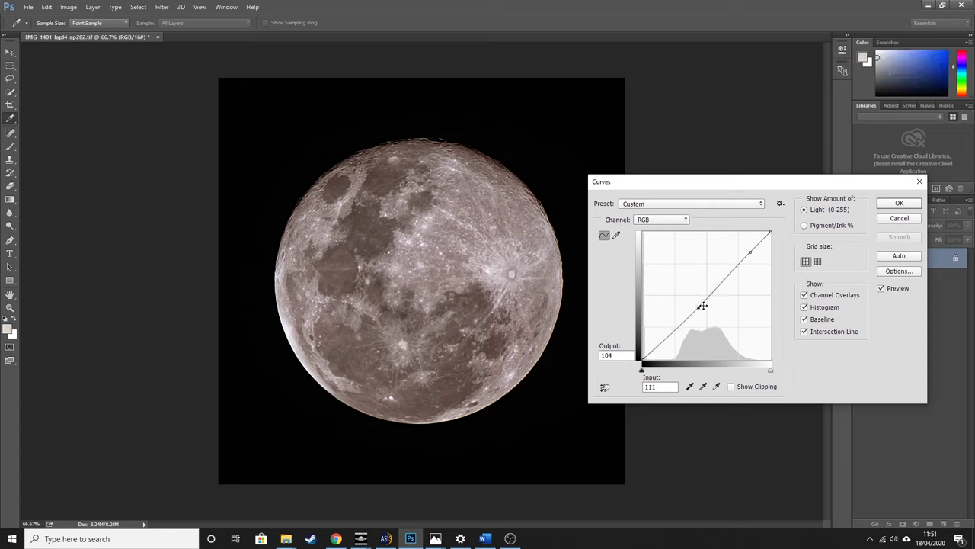
pyautogui.moveTo(750, 251); pyautogui.dragTo(752, 249)
pyautogui.moveTo(696, 310)
pyautogui.mouseDown()
pyautogui.moveTo(717, 331)
pyautogui.moveTo(704, 304)
pyautogui.mouseUp()
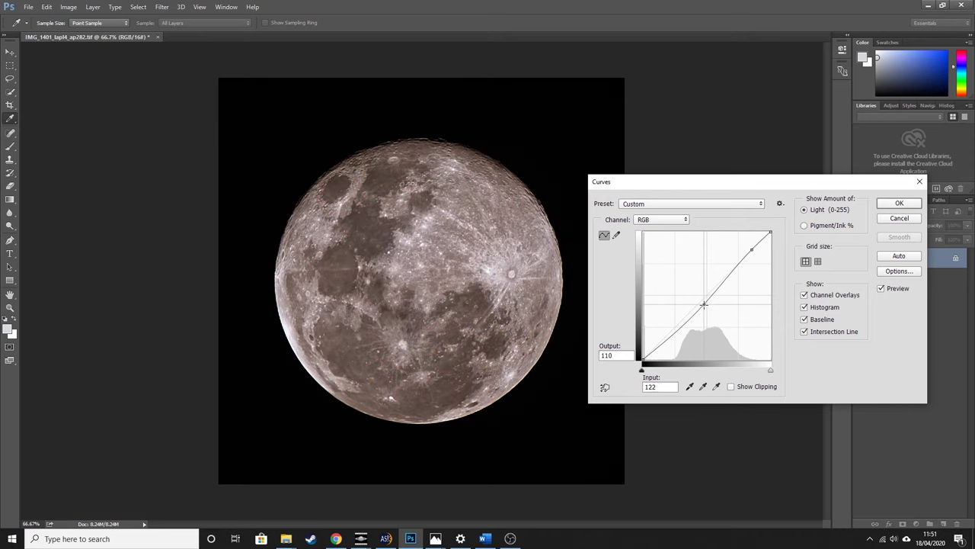
pyautogui.click(892, 204)
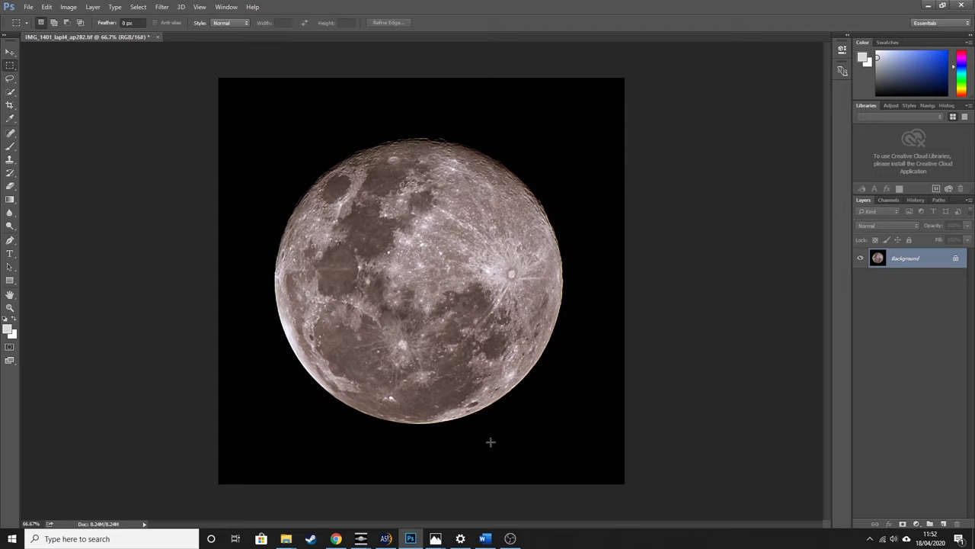
# Switch to Photos and compare the reference picture 8th April Full Moon 2.jpg side by side with the edited moon, then minimize it
pyautogui.moveTo(291, 544)
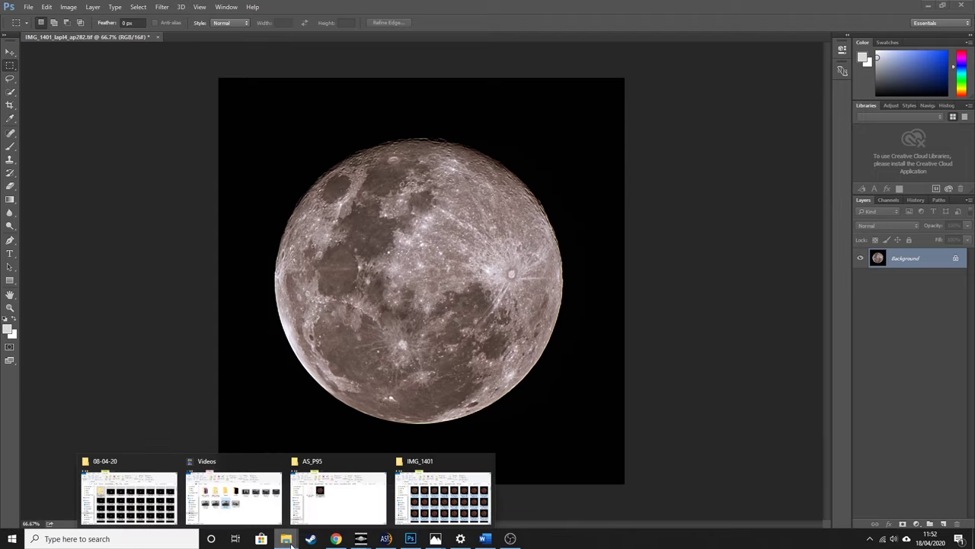
pyautogui.moveTo(435, 539)
pyautogui.click(465, 511)
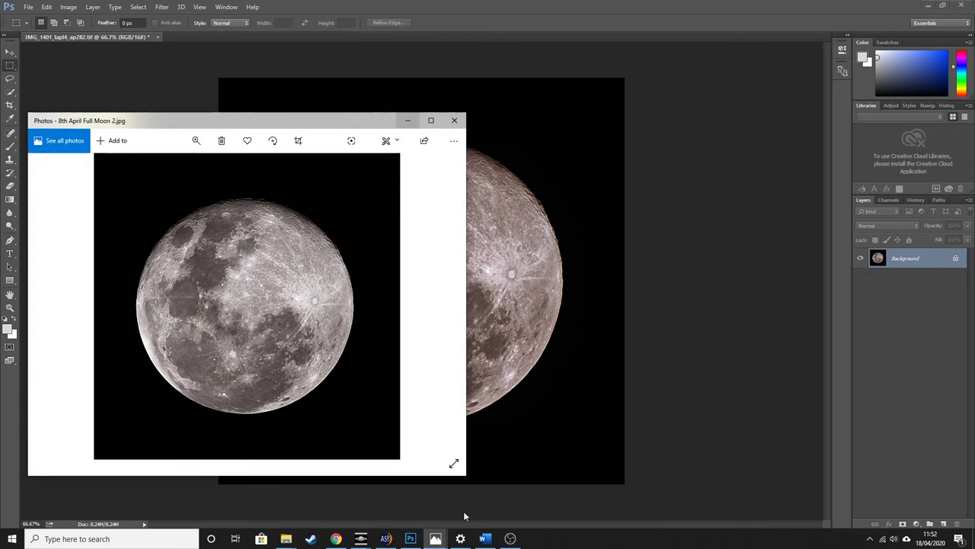
pyautogui.moveTo(331, 130); pyautogui.dragTo(867, 104)
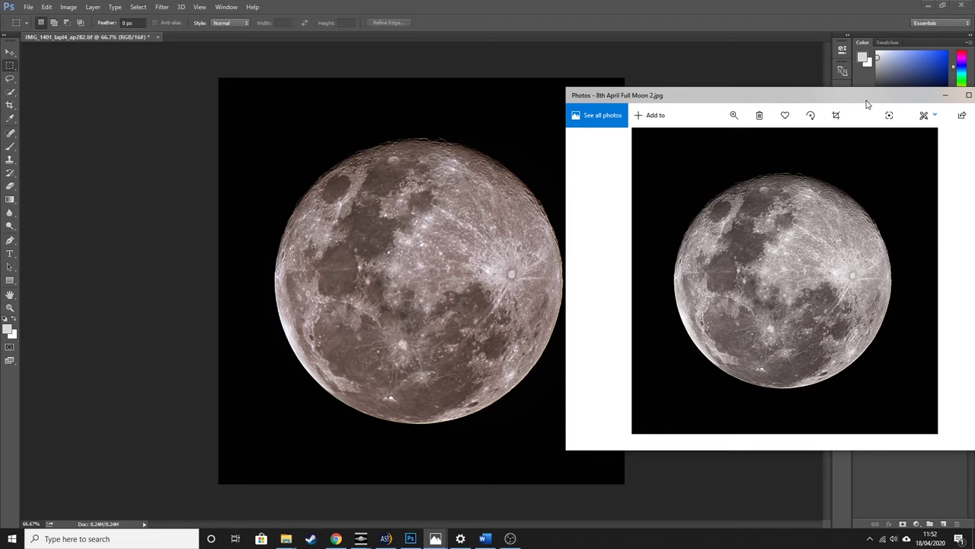
pyautogui.click(945, 95)
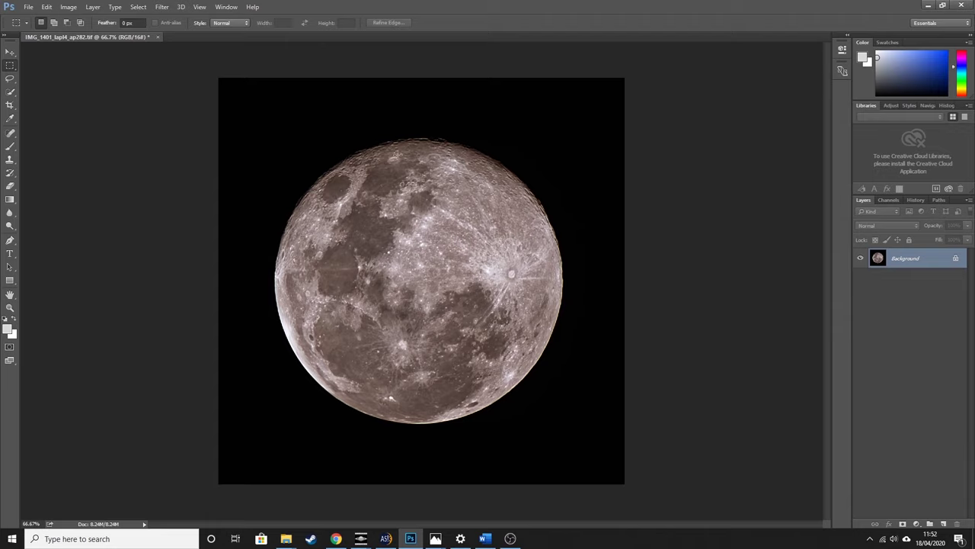